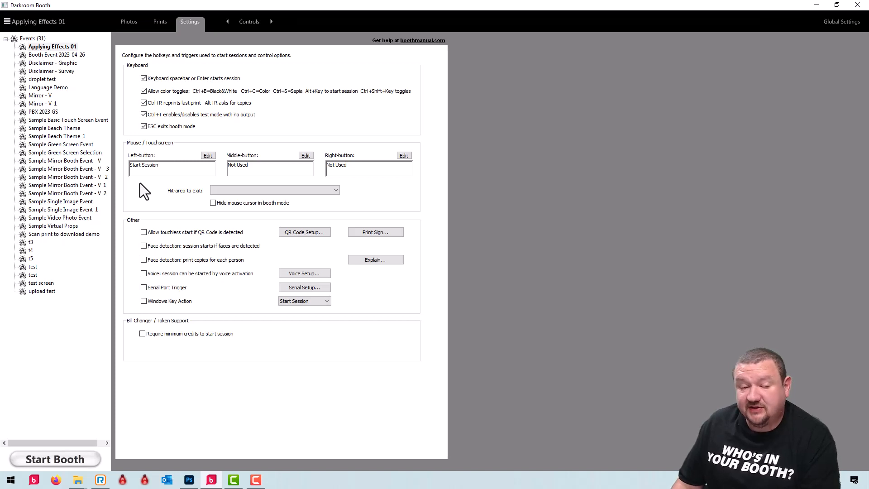
double_click(172, 172)
click(411, 205)
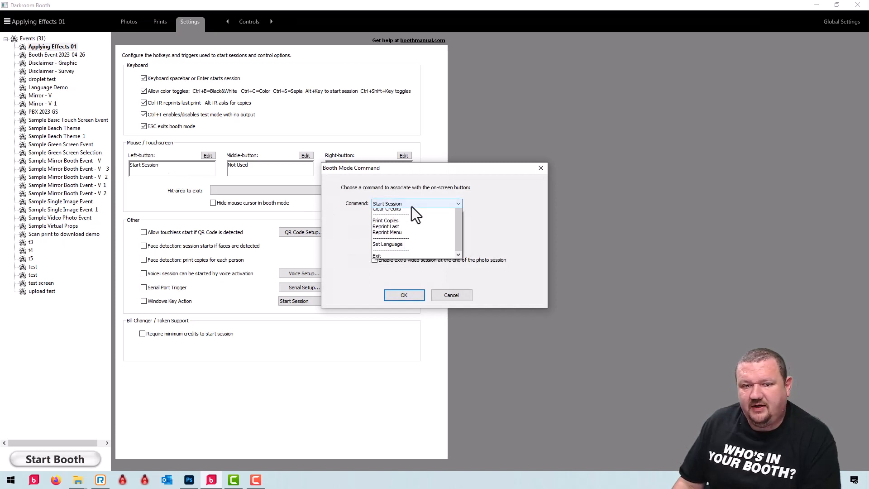
scroll(409, 208, up, 5)
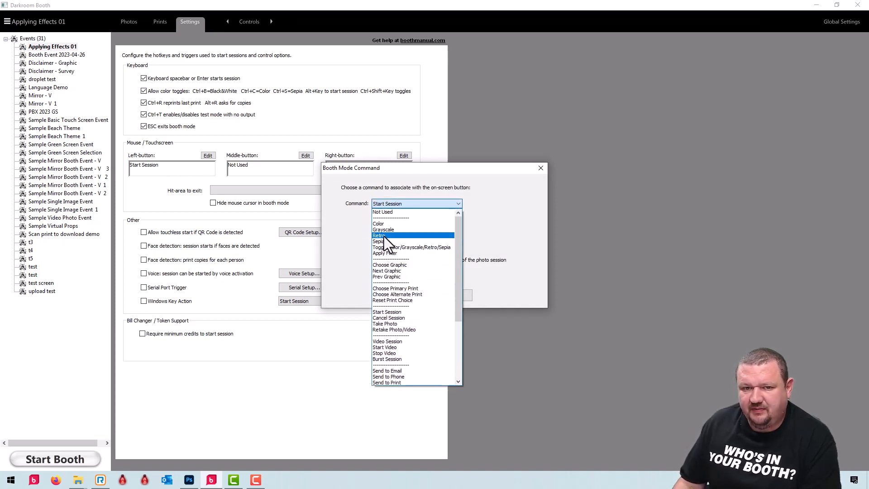
click(386, 230)
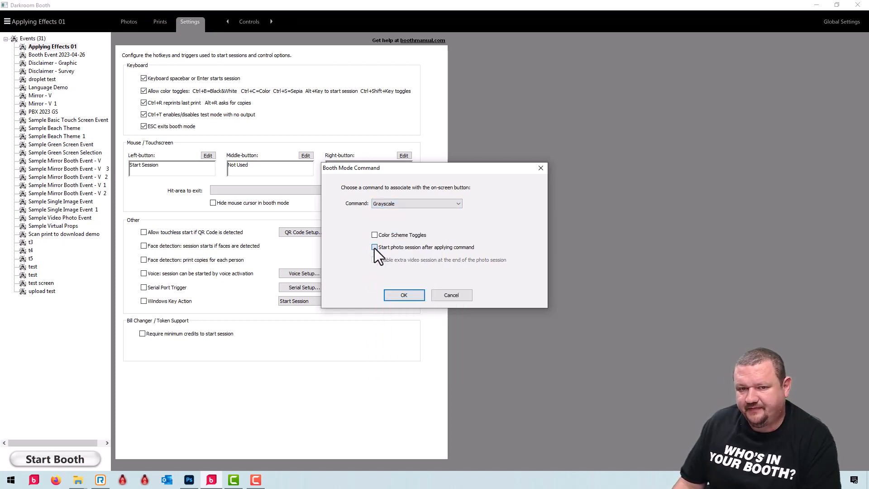
click(374, 247)
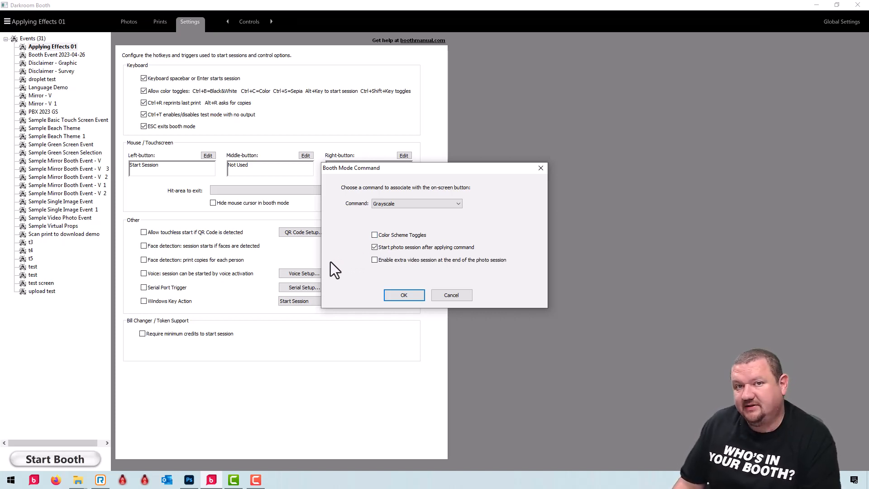
click(446, 295)
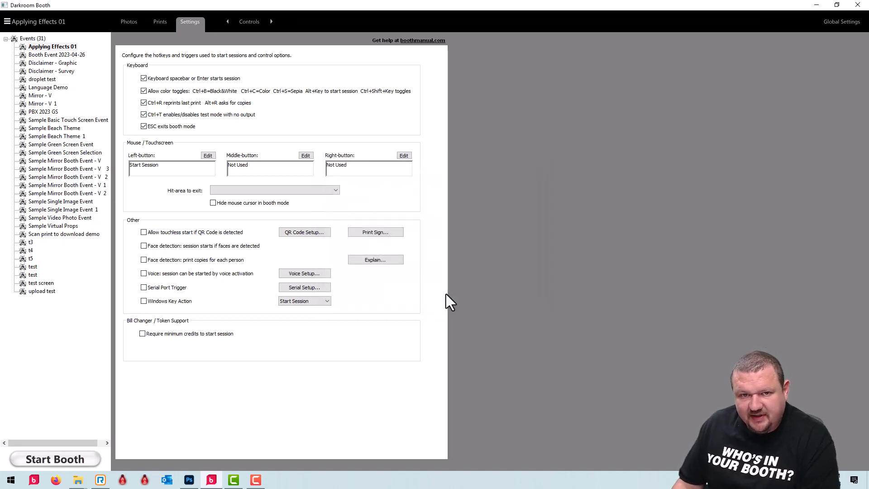
Go to the event's screen settings and open the current screen template for editing.
click(247, 26)
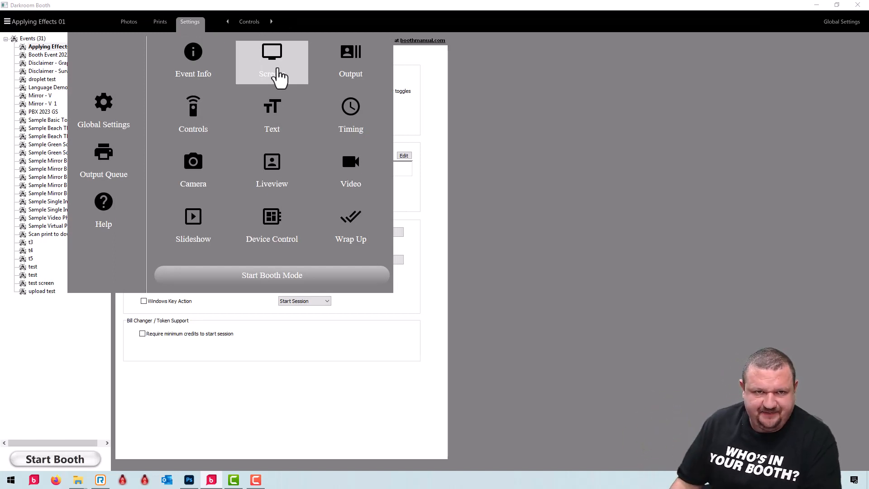
click(276, 78)
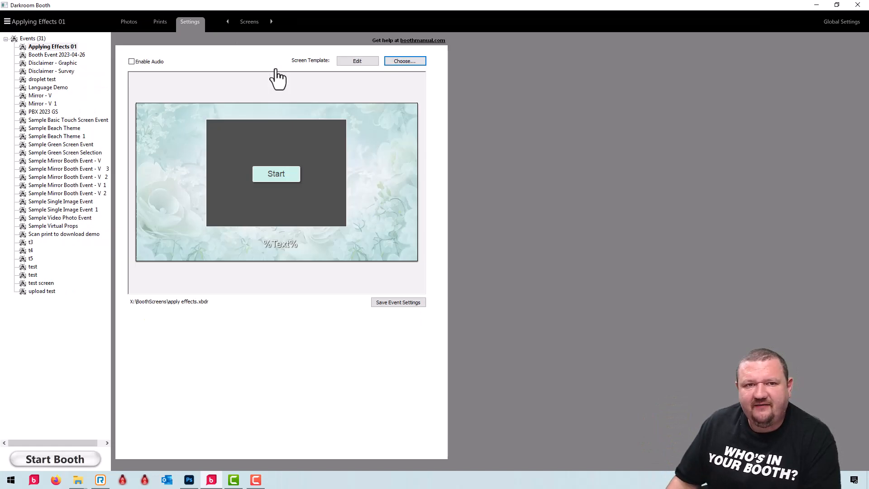
click(357, 62)
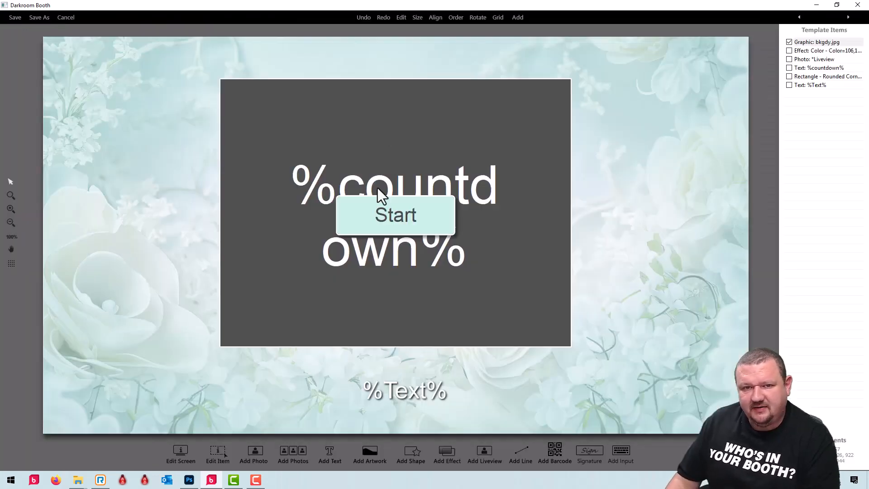
Duplicate the Start button and place the copy in the template's upper-right area, beside the live view.
click(359, 227)
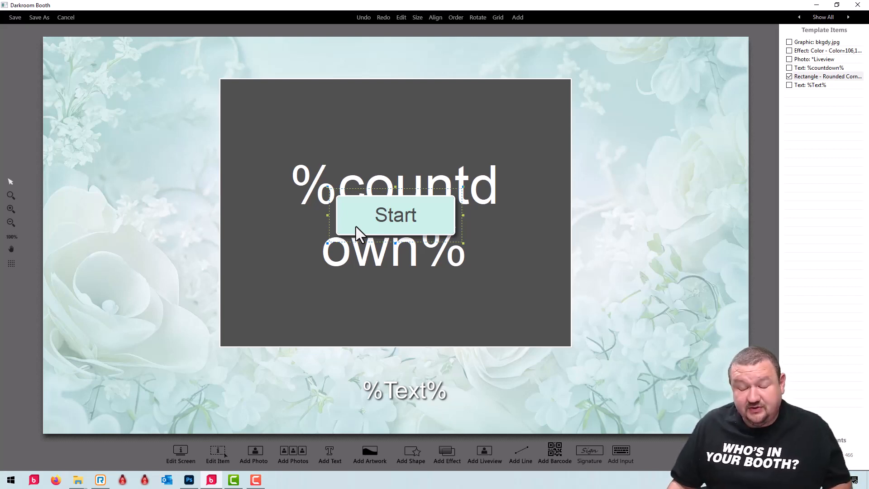
key(ctrl+v)
click(400, 289)
click(378, 221)
drag(379, 221, 650, 118)
Set the copied Start button's booth command to Grayscale with Color Scheme Toggles enabled.
double_click(647, 113)
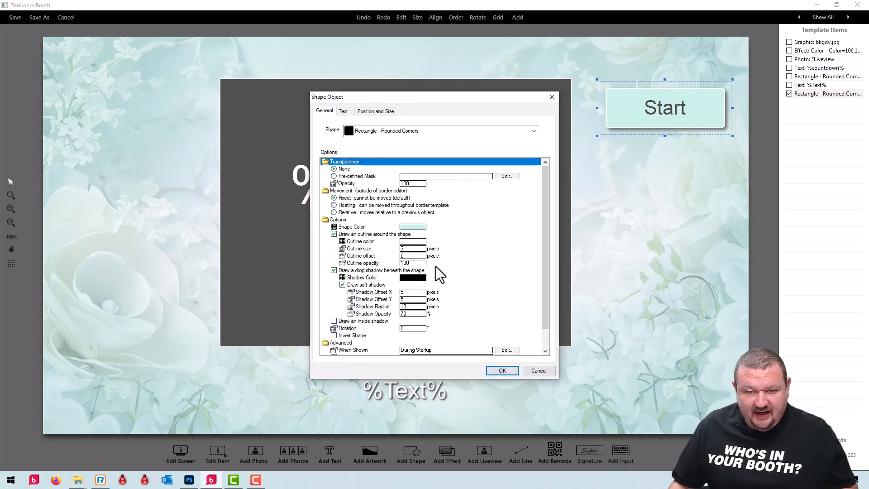
scroll(434, 266, down, 1)
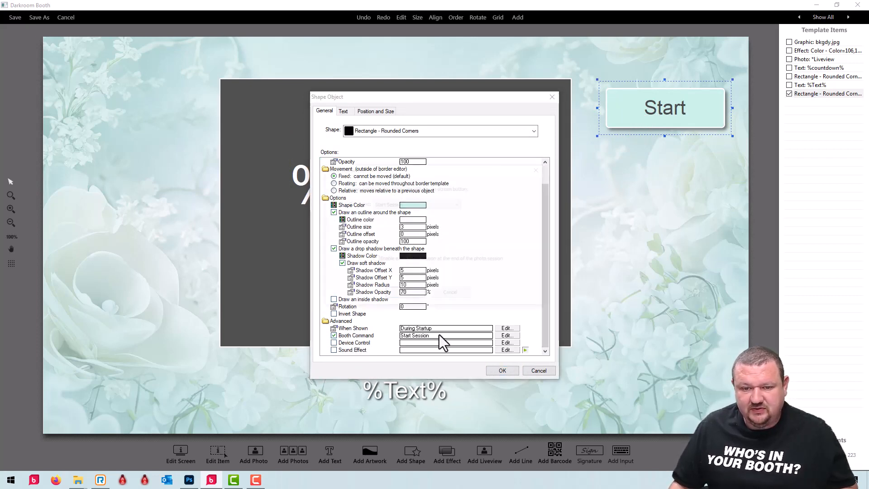
click(414, 204)
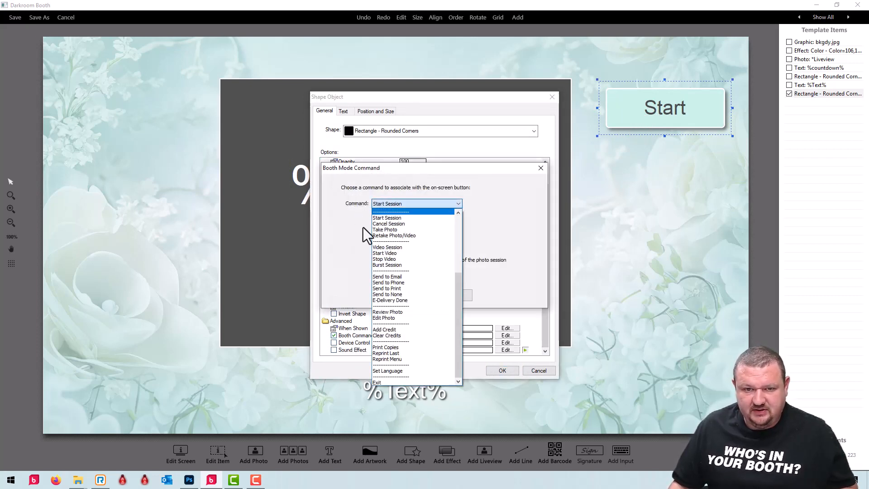
scroll(398, 236, up, 5)
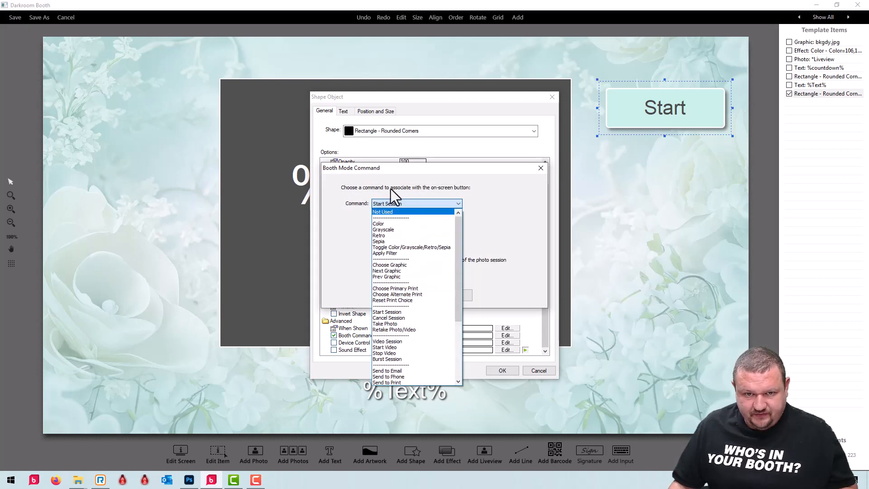
click(393, 230)
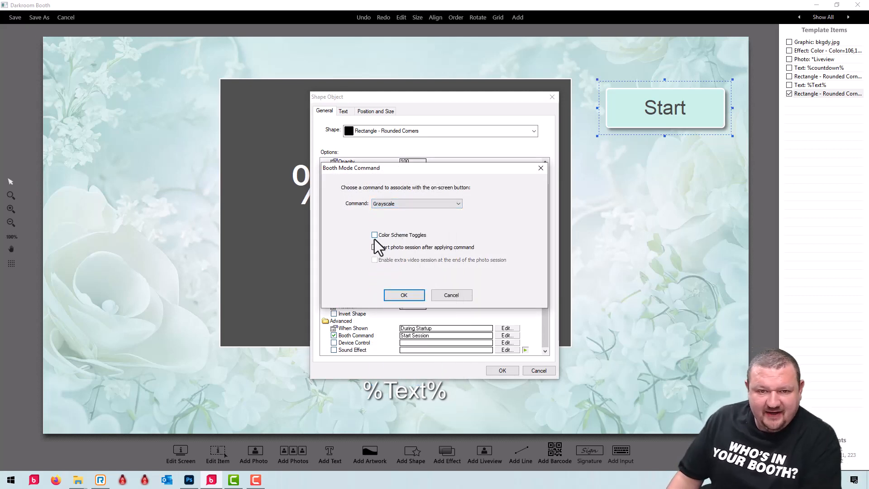
click(374, 235)
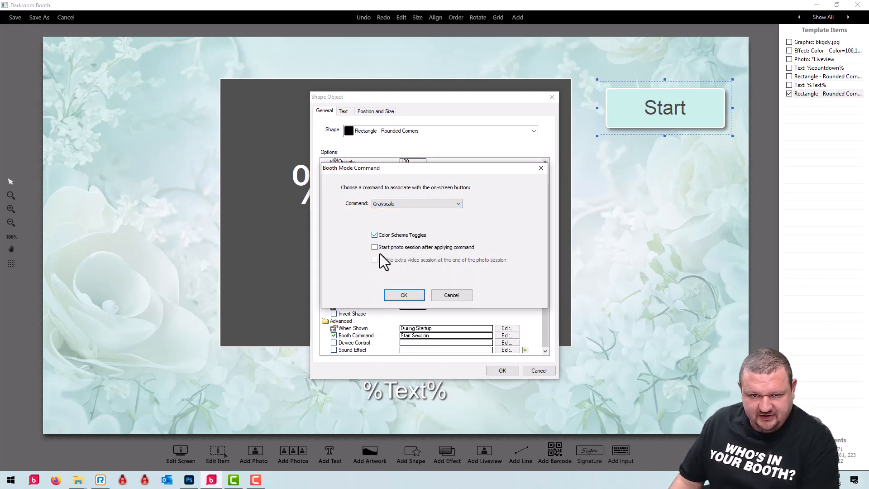
click(405, 295)
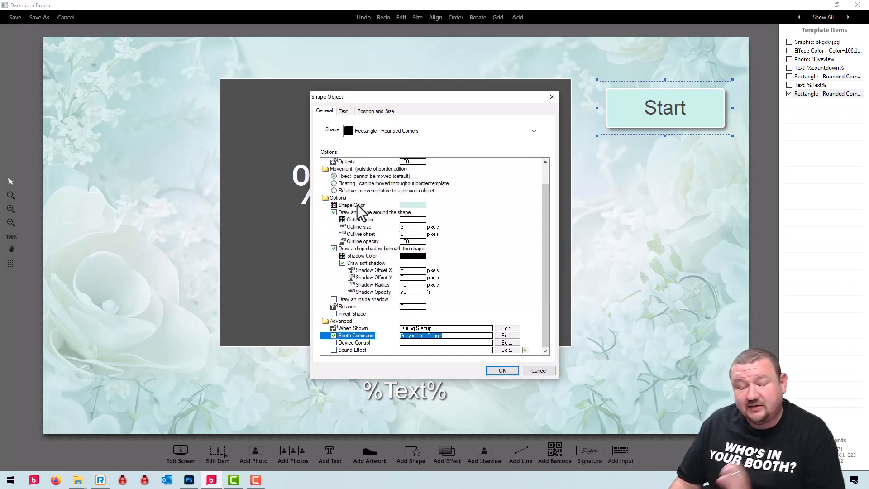
Change the copied button's text to "Color / B&W" and apply the shape settings.
click(346, 110)
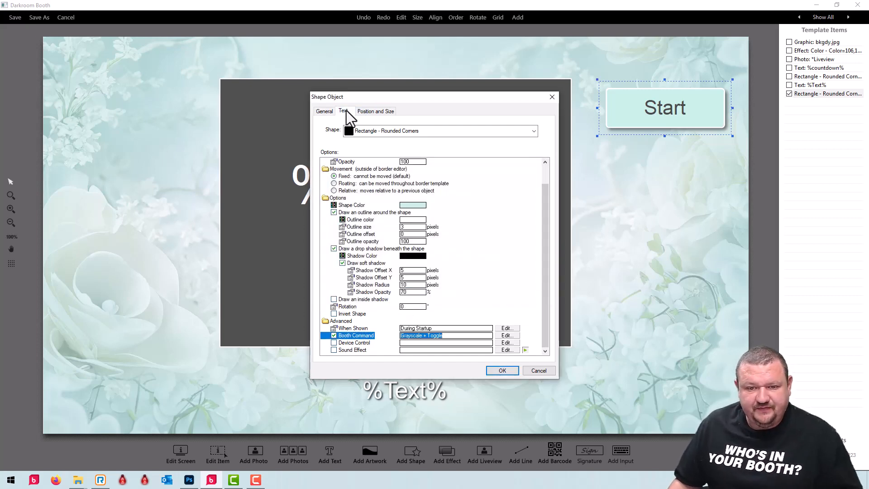
text(Color)
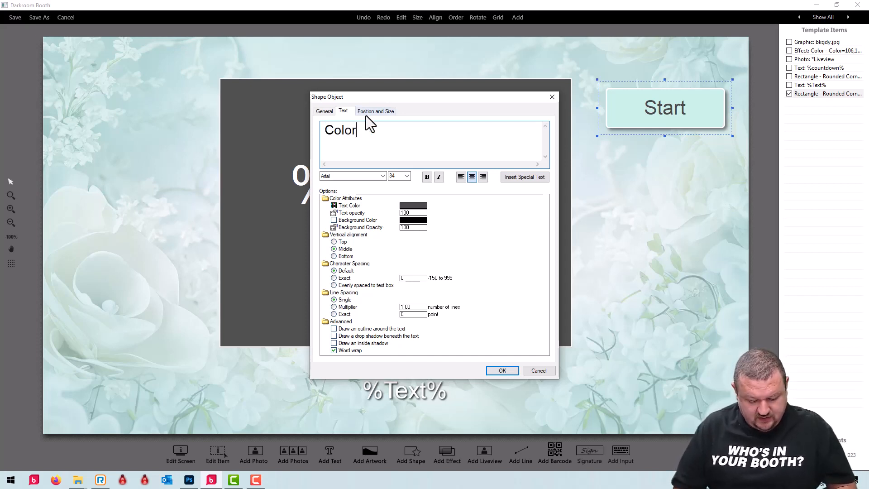
text( / B&W)
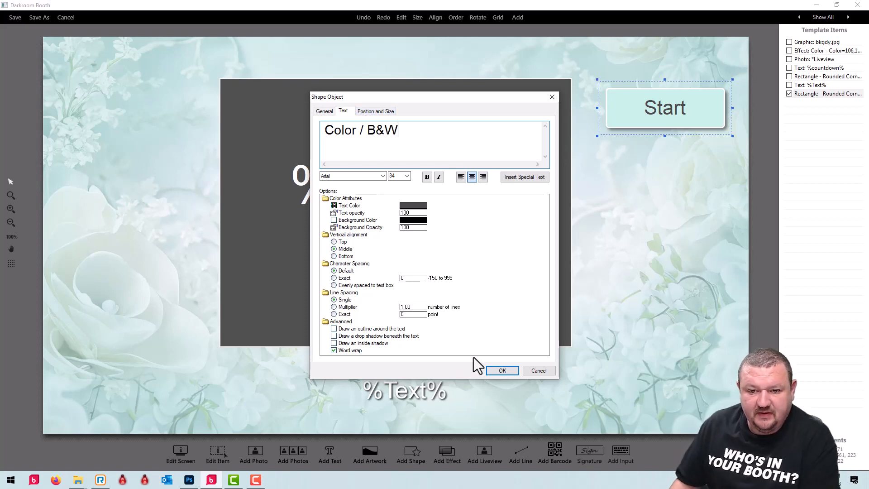
click(501, 370)
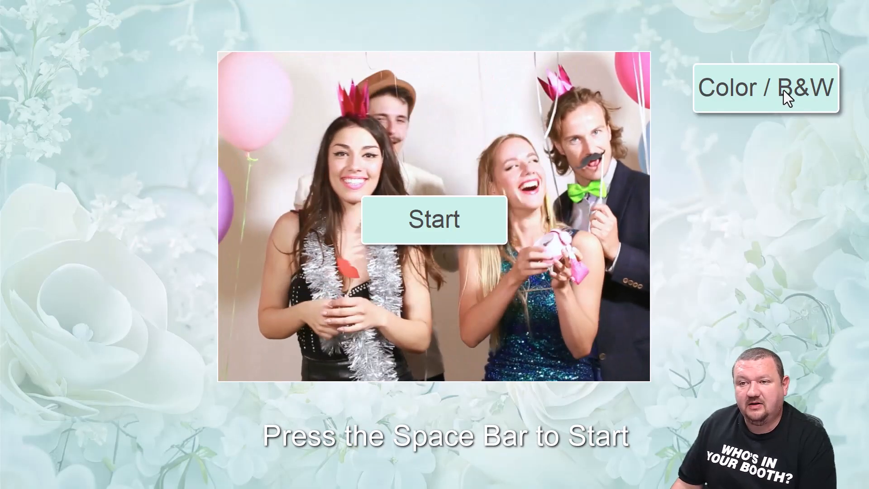
Test switching the live view between color and black and white in booth mode, and exit booth mode.
click(784, 90)
click(783, 90)
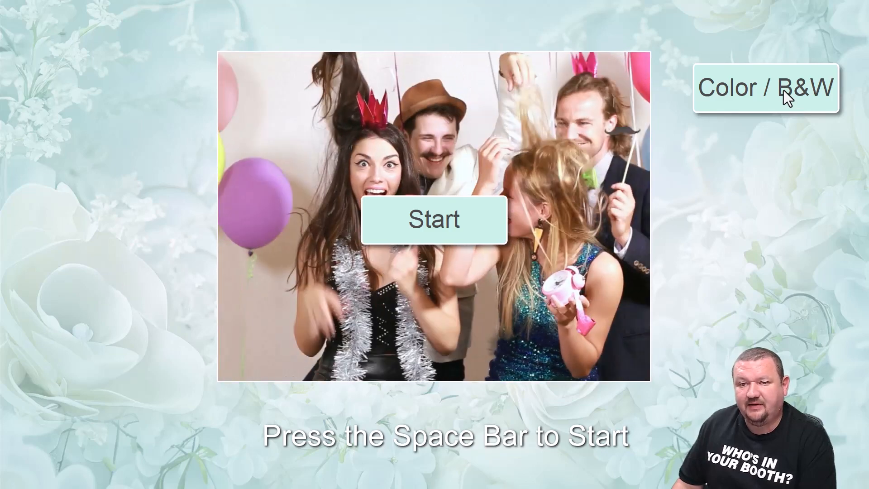
click(784, 90)
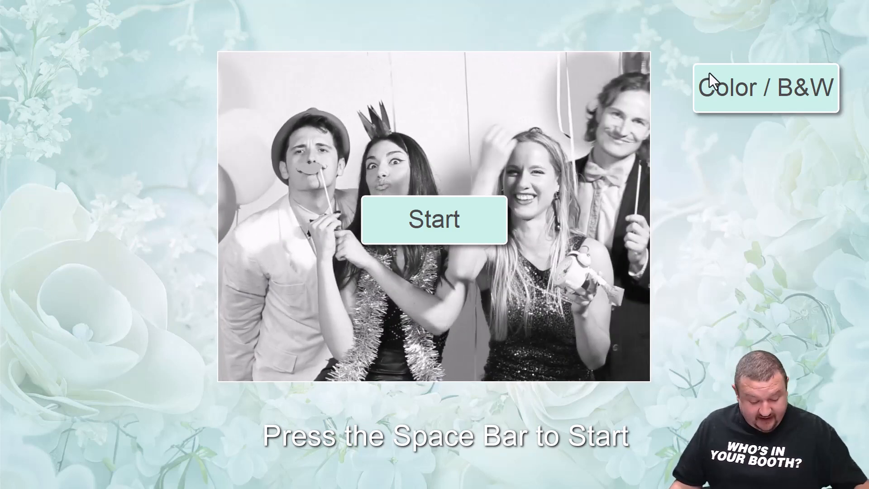
key(Escape)
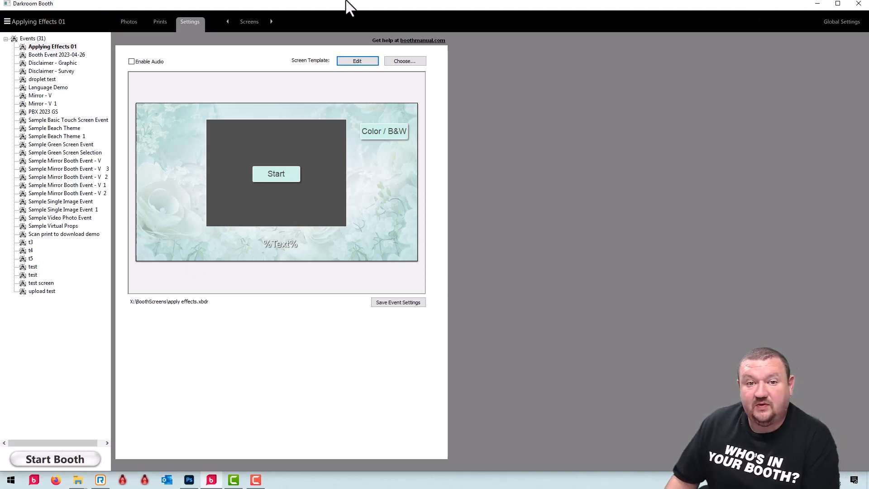
In the screen template, set the Color / B&W button's command to Apply Filter with BW Beauty - light, starting a photo session after applying.
click(347, 61)
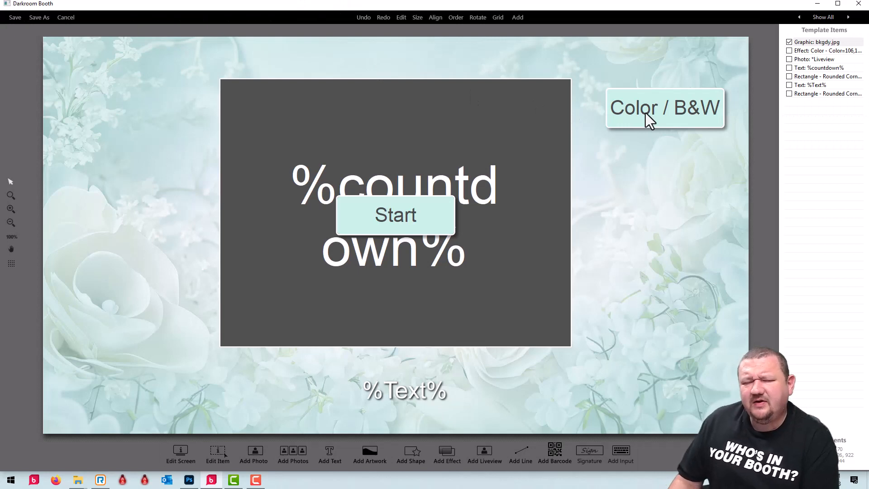
double_click(645, 113)
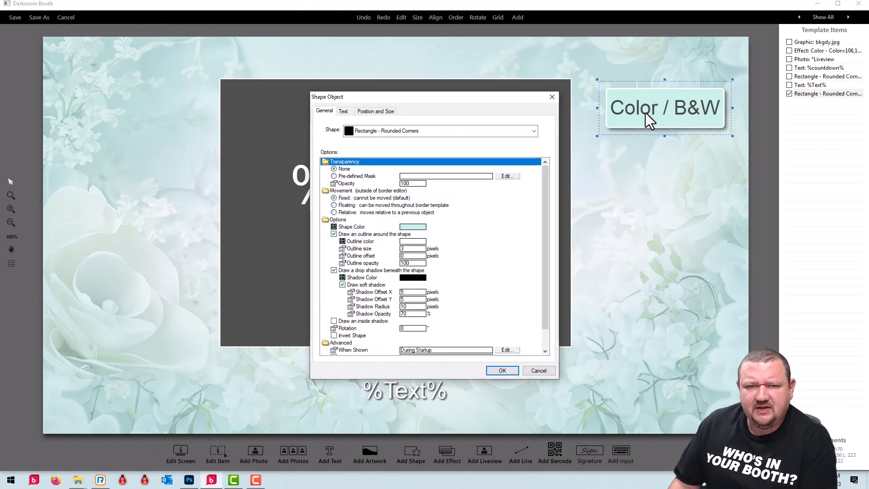
scroll(536, 247, down, 2)
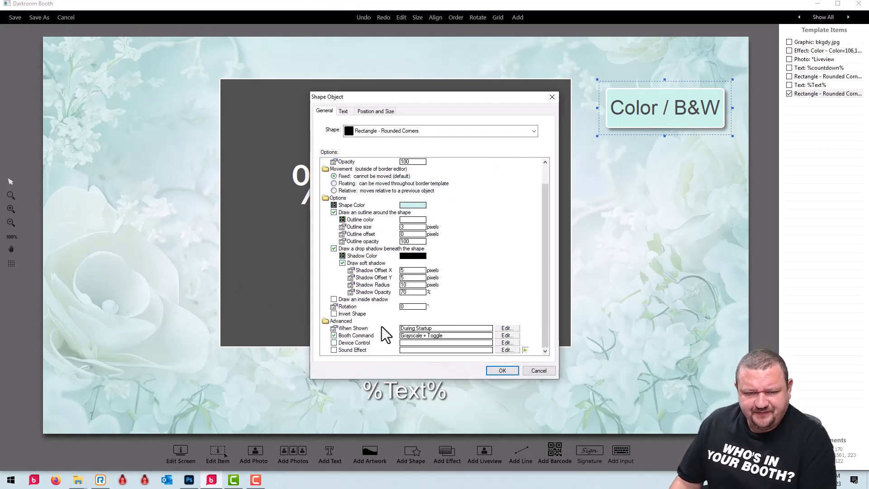
double_click(417, 337)
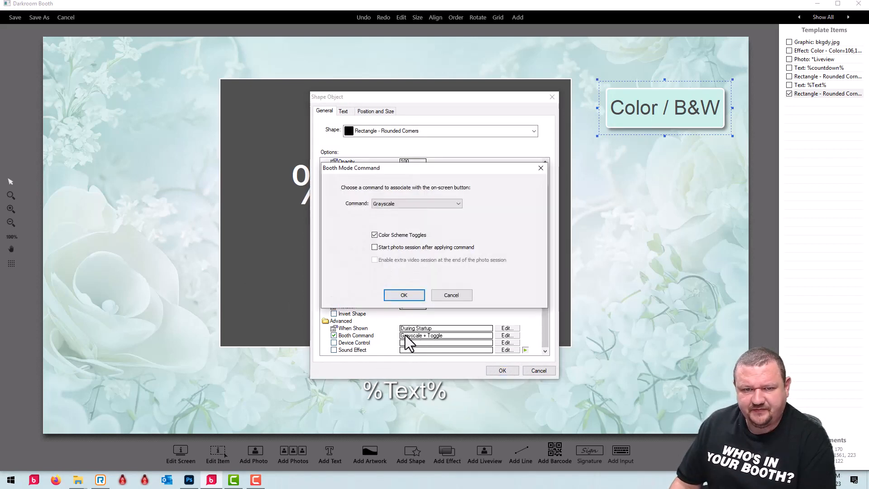
click(408, 204)
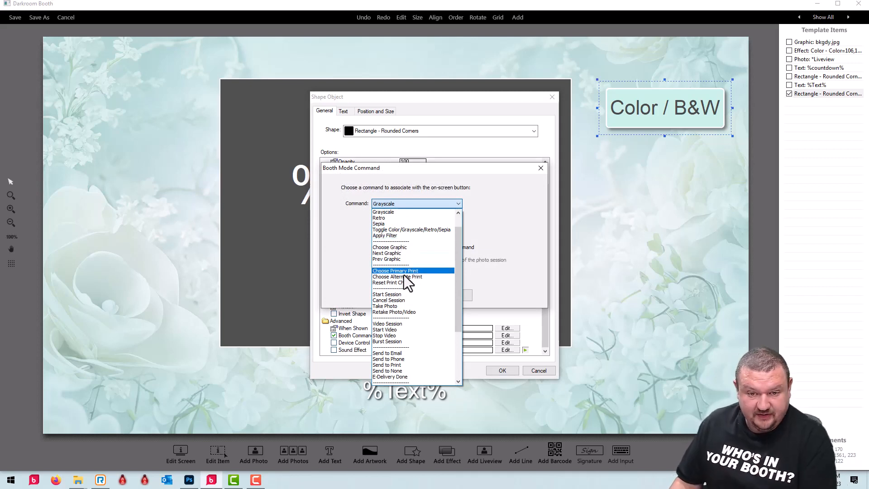
scroll(396, 283, up, 1)
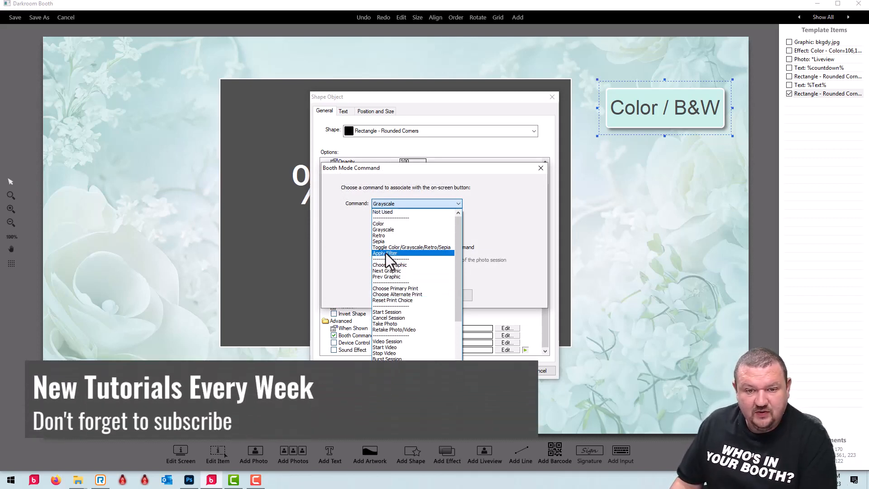
click(387, 254)
click(388, 222)
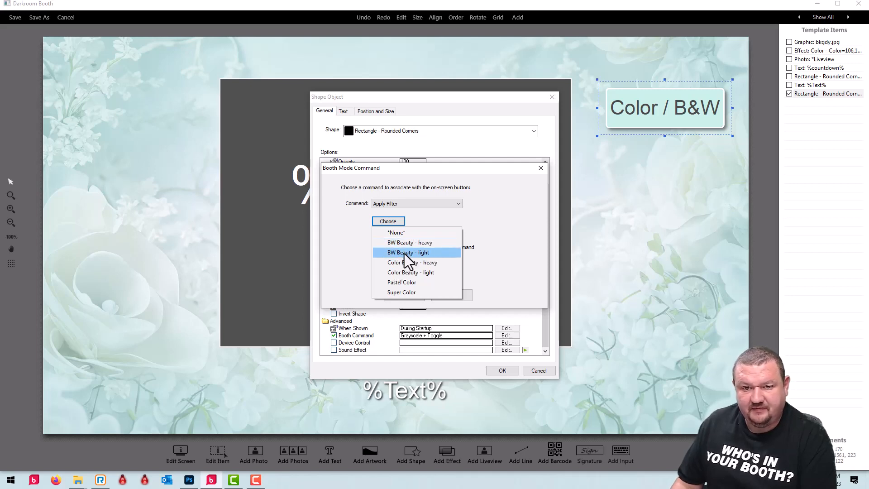
click(403, 253)
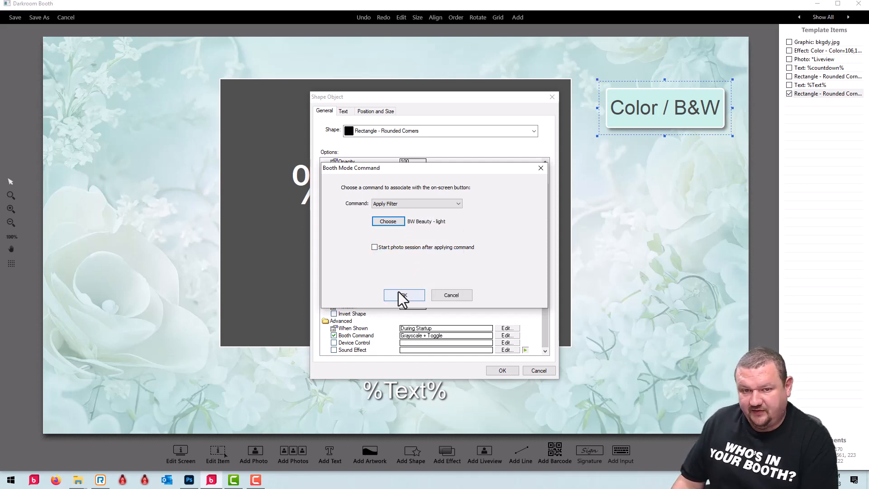
click(375, 247)
click(402, 295)
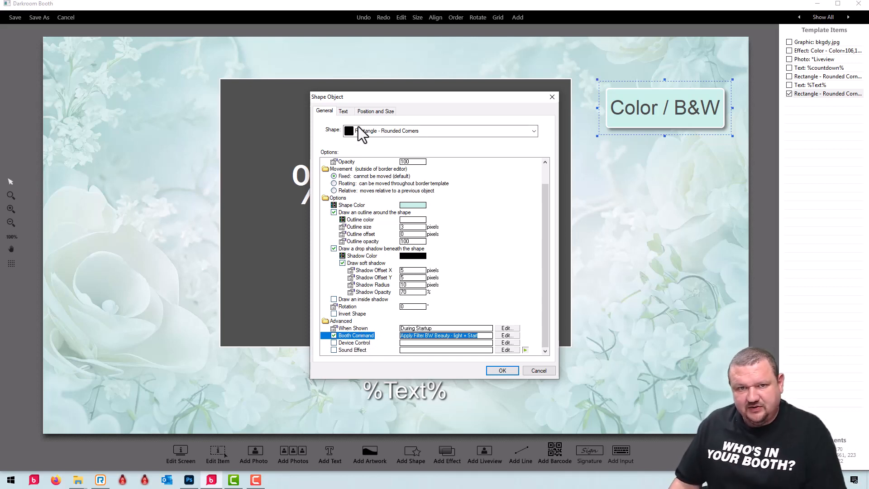
Shorten the Color / B&W button's text to "B&W" and apply the shape settings.
click(346, 113)
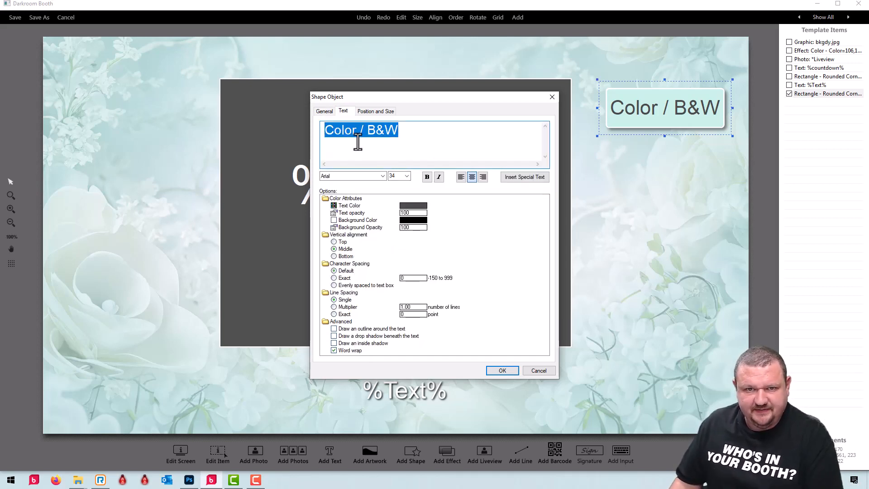
drag(367, 130, 245, 117)
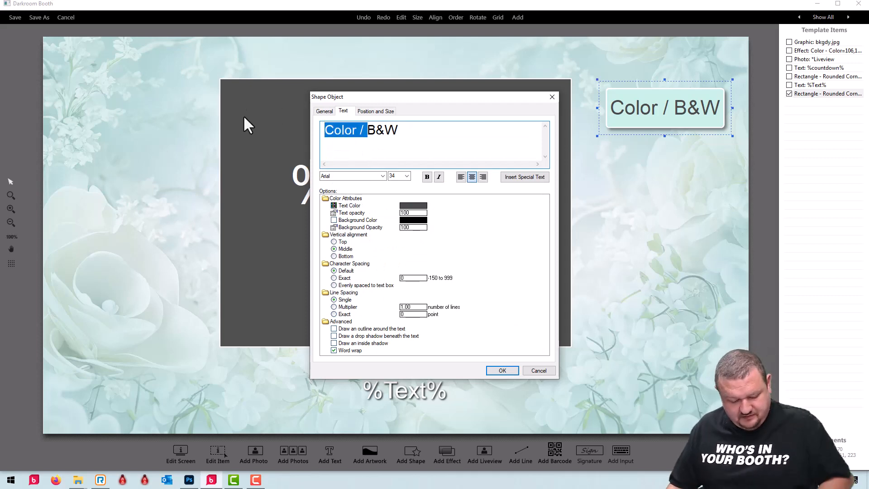
key(BackSpace)
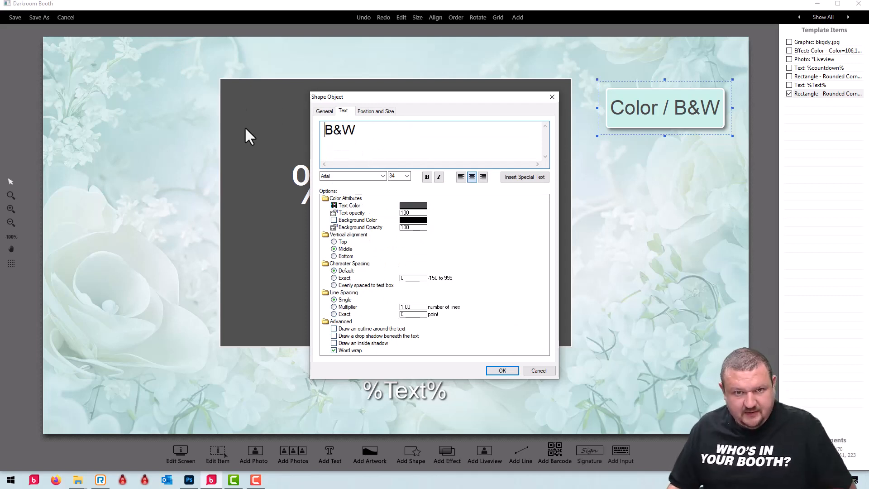
click(502, 371)
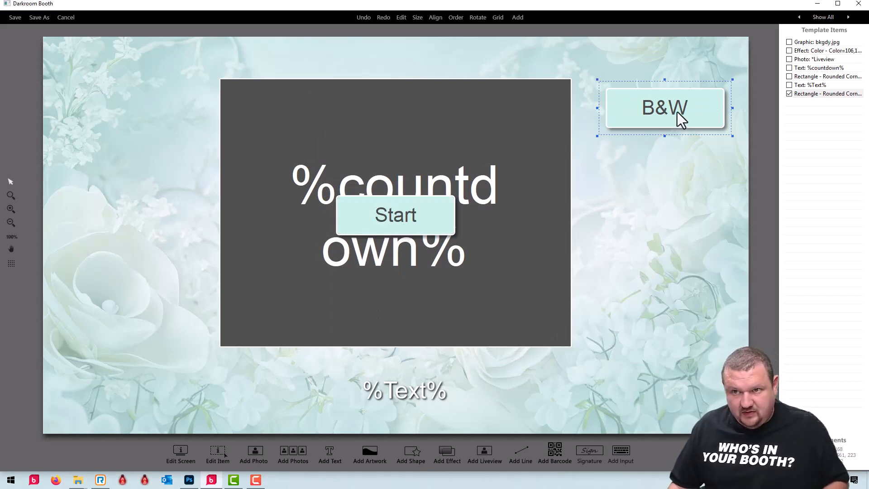
Duplicate the B&W button and place the copy directly below the original.
key(ctrl+v)
click(660, 146)
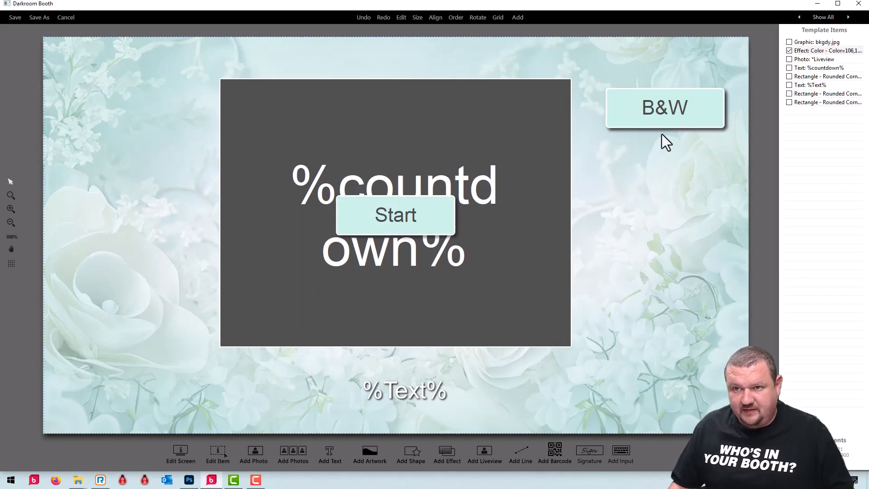
drag(659, 112, 660, 165)
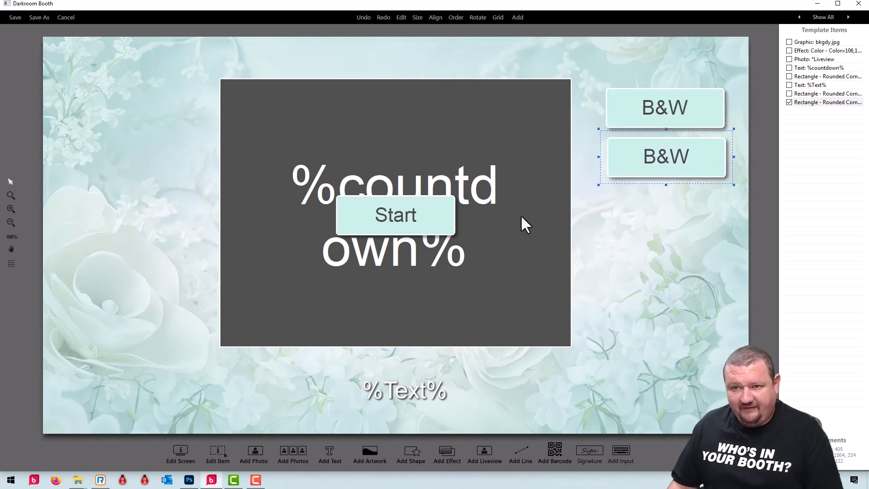
Set the upper B&W button's booth command to Apply Filter with Color Beauty - light, keeping the photo session start after applying.
double_click(650, 108)
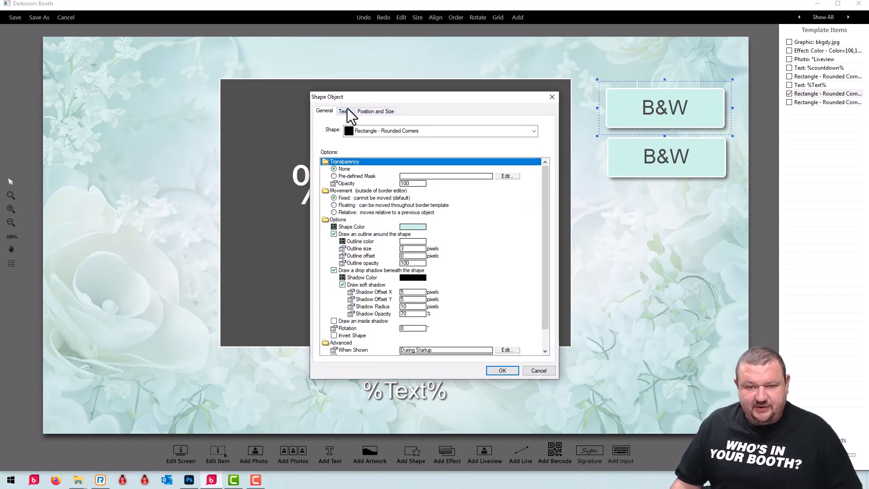
scroll(441, 256, down, 1)
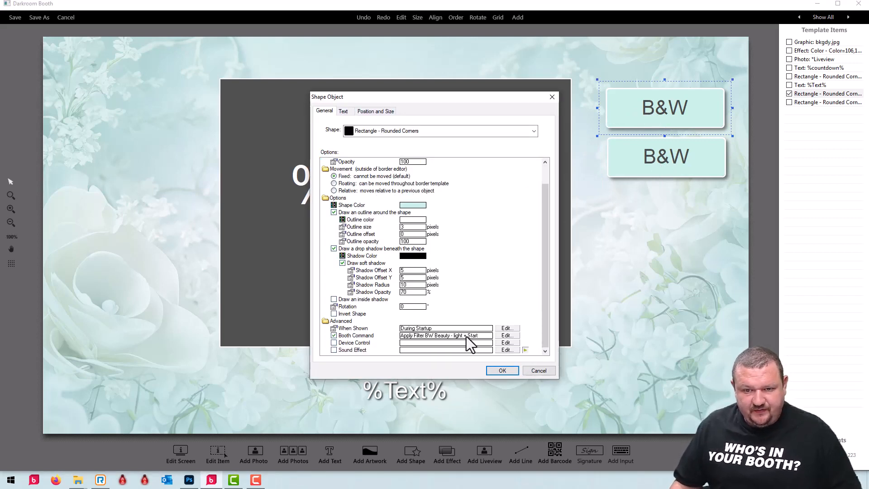
double_click(473, 339)
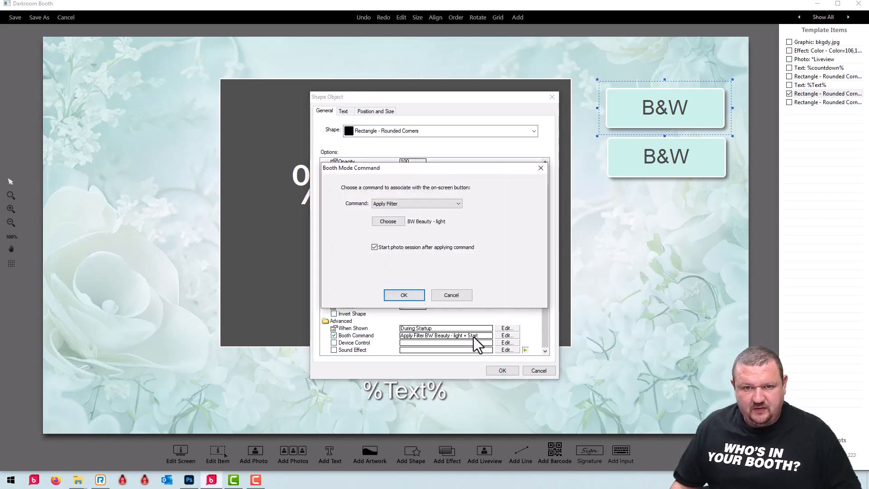
click(400, 204)
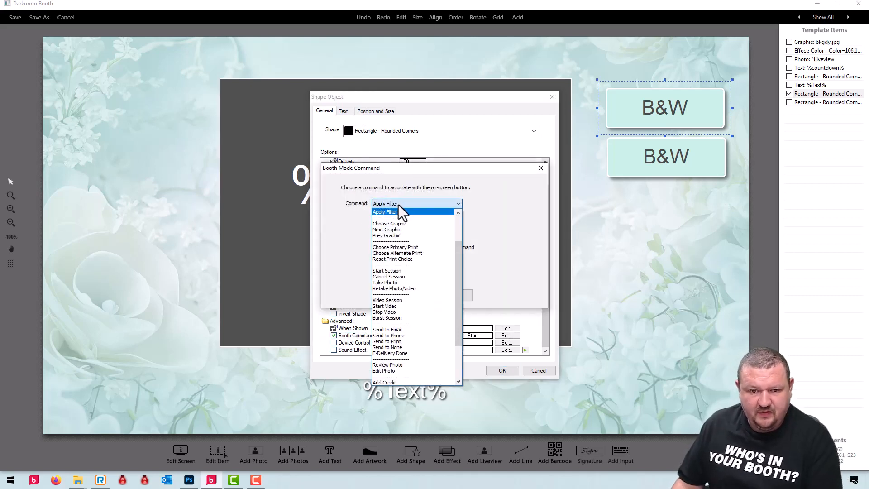
click(398, 212)
click(390, 221)
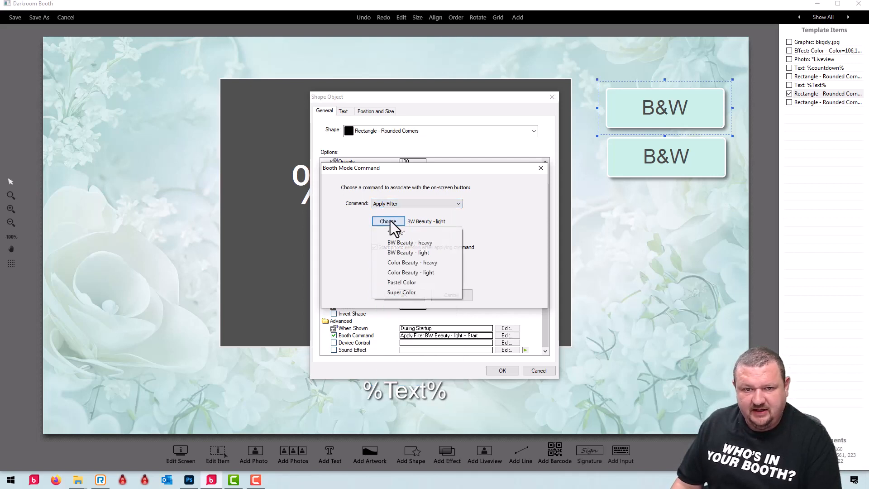
click(419, 273)
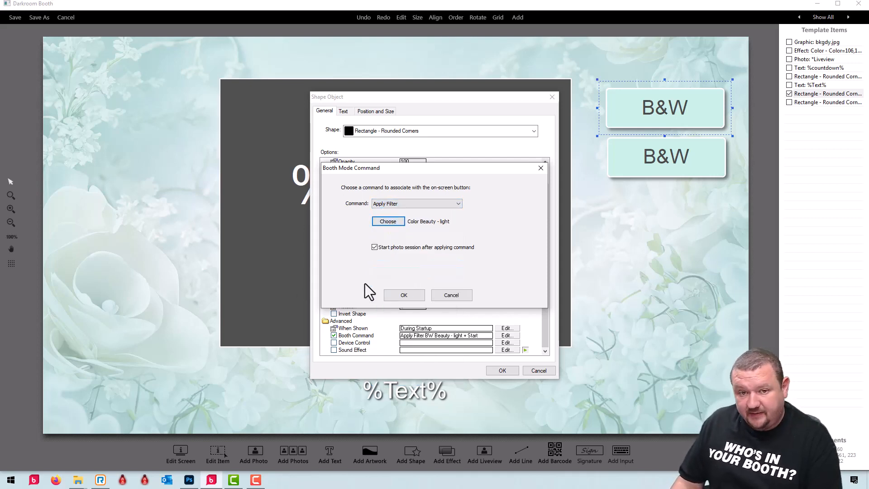
click(402, 295)
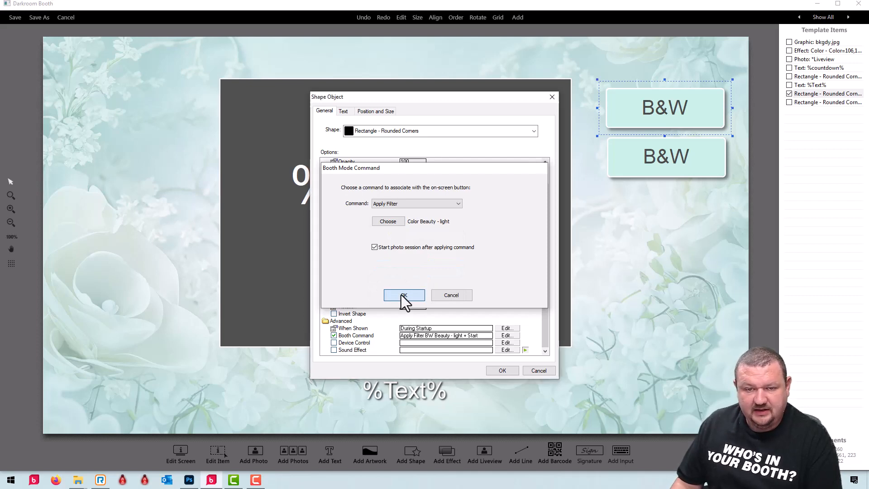
Change the upper button's text to "Color" and apply the shape settings.
click(343, 111)
drag(324, 131, 365, 132)
text(C)
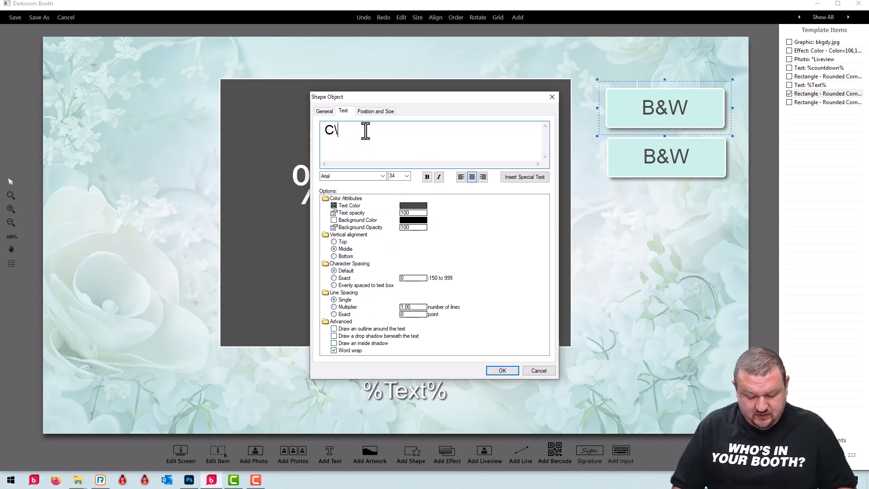
text(aolor)
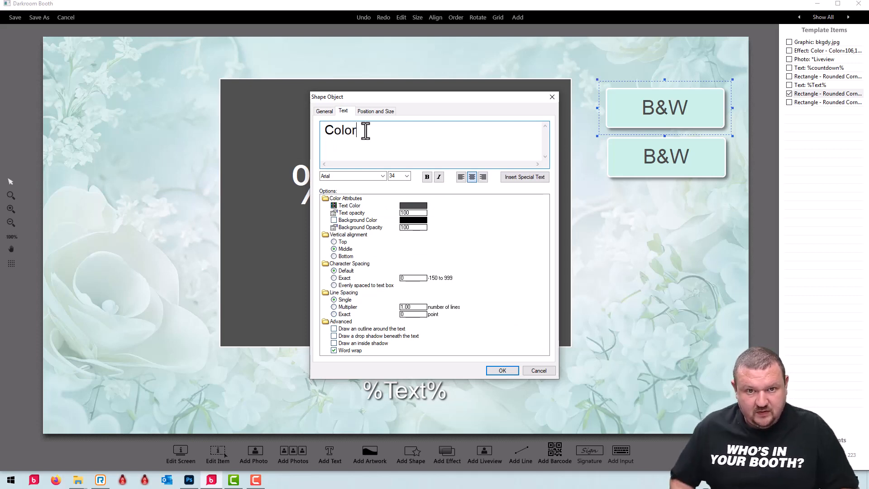
click(501, 370)
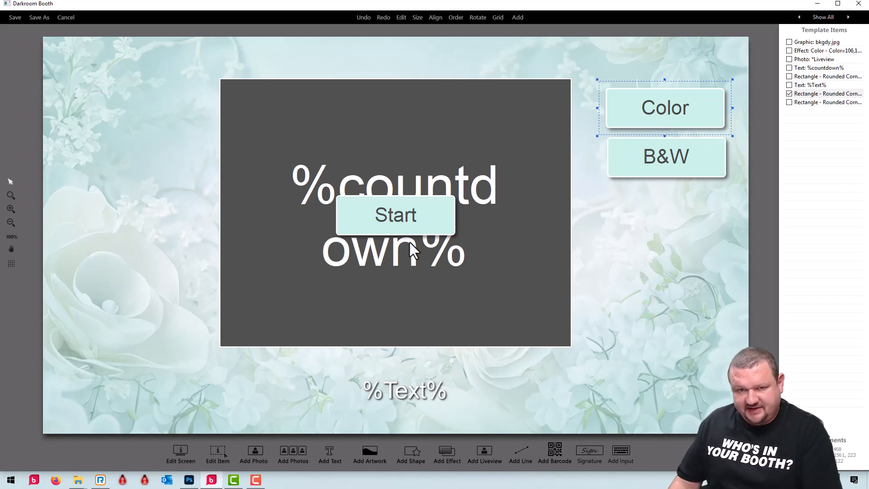
Delete the Start button from the live view area and save the screen template.
click(374, 222)
key(Delete)
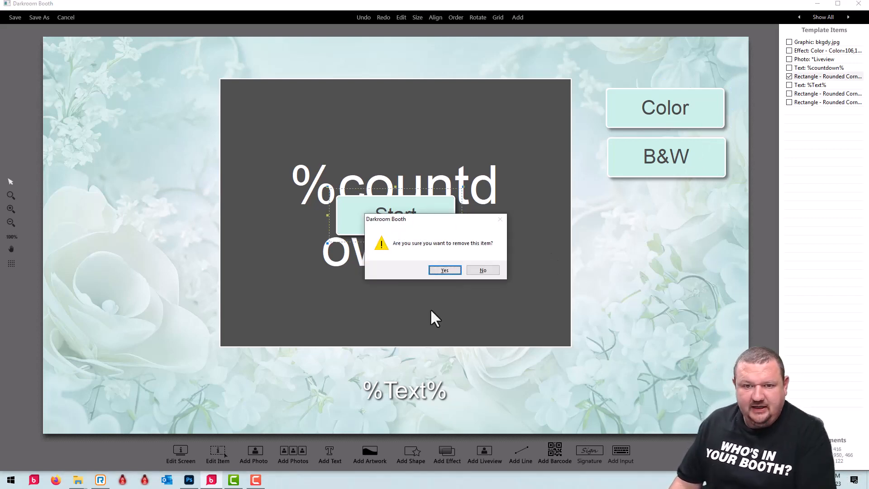
click(445, 270)
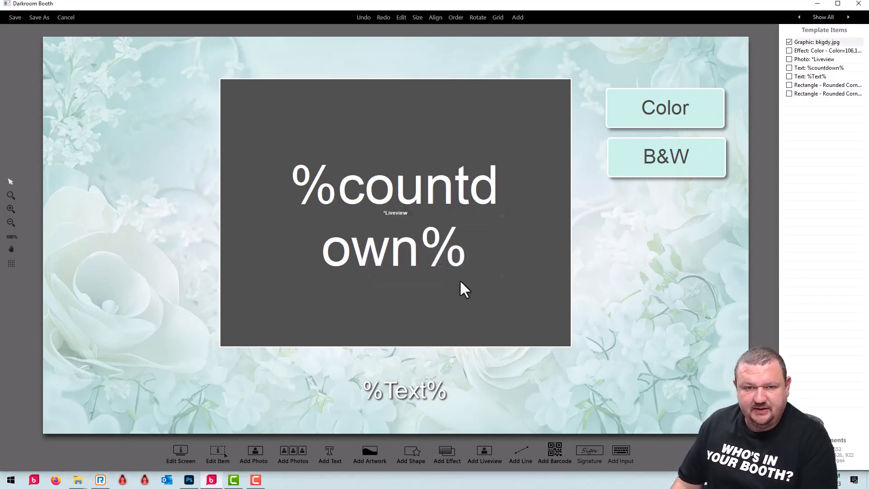
click(15, 17)
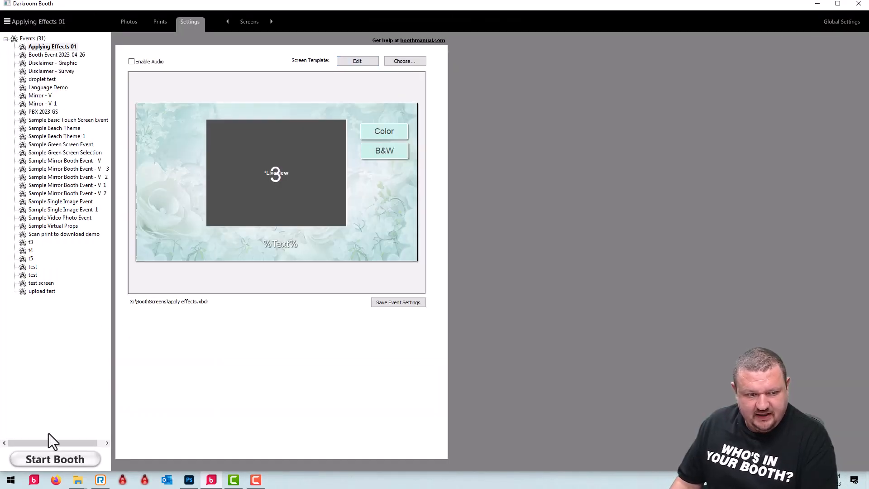
Test a photo session with the B&W button in booth mode, and exit booth mode.
click(42, 459)
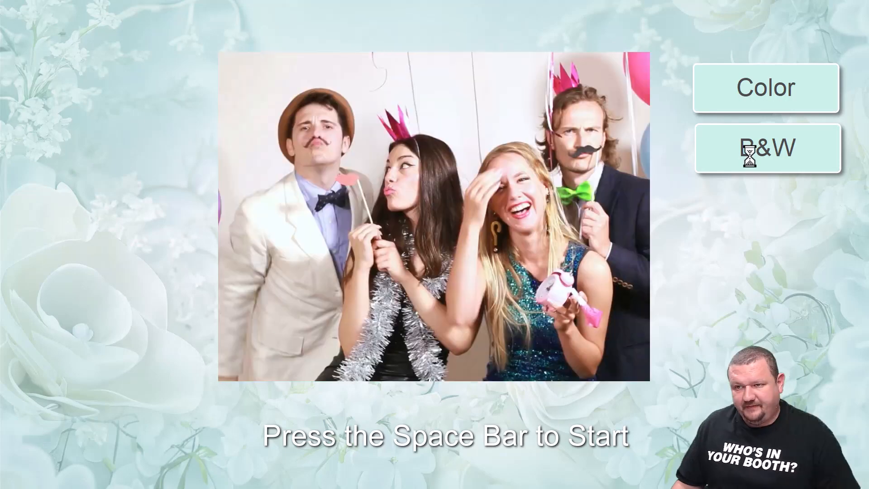
click(751, 157)
key(space)
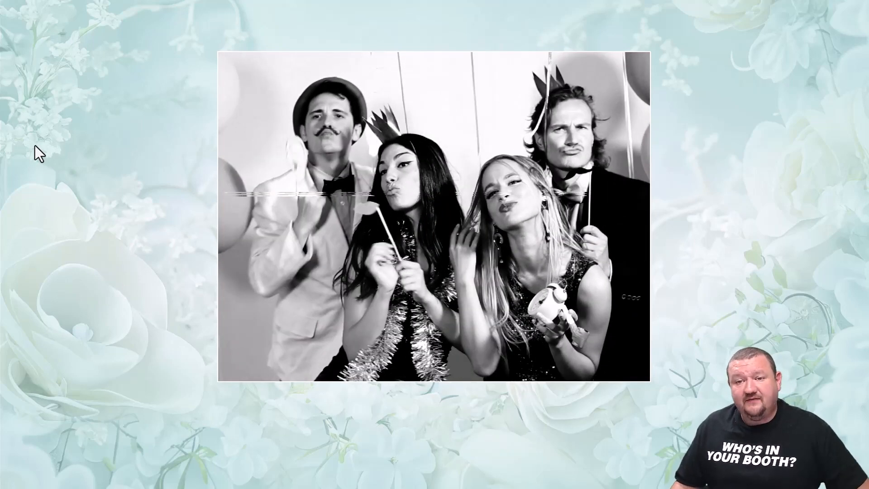
key(Escape)
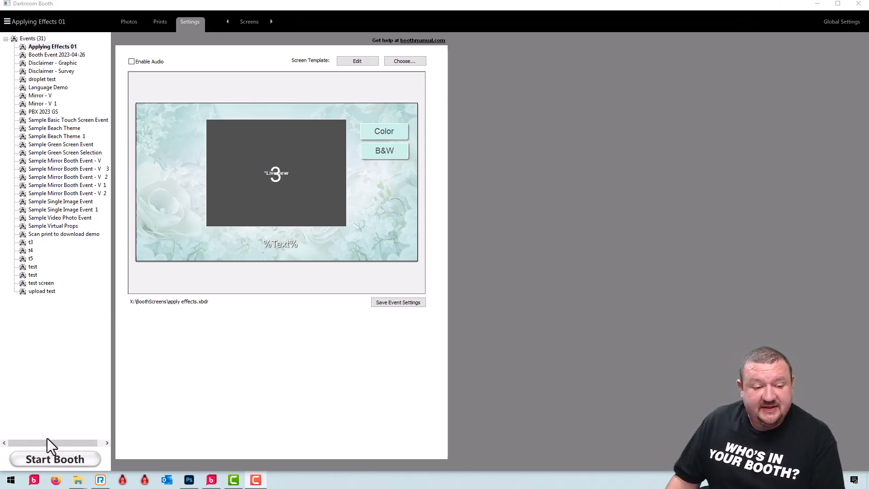
Switch to File Explorer and open BW Beauty - light.json from the Filters folder on the X: drive in Notepad.
mouse_move(93, 471)
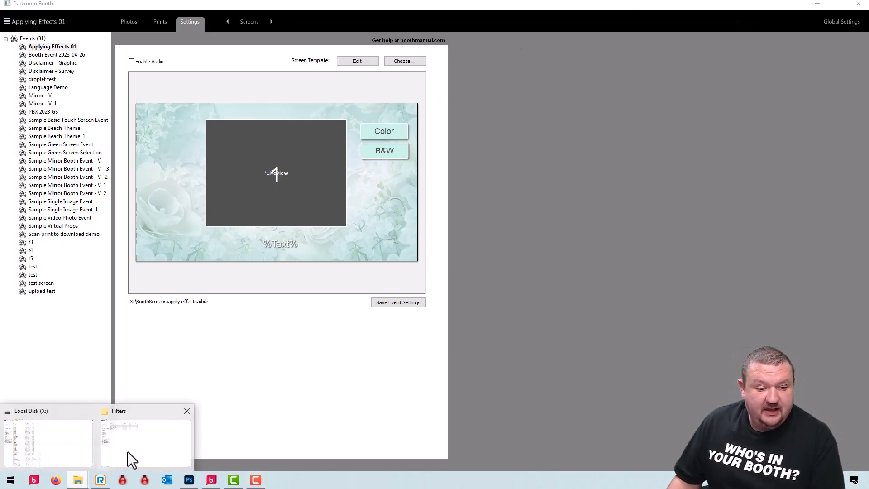
click(76, 429)
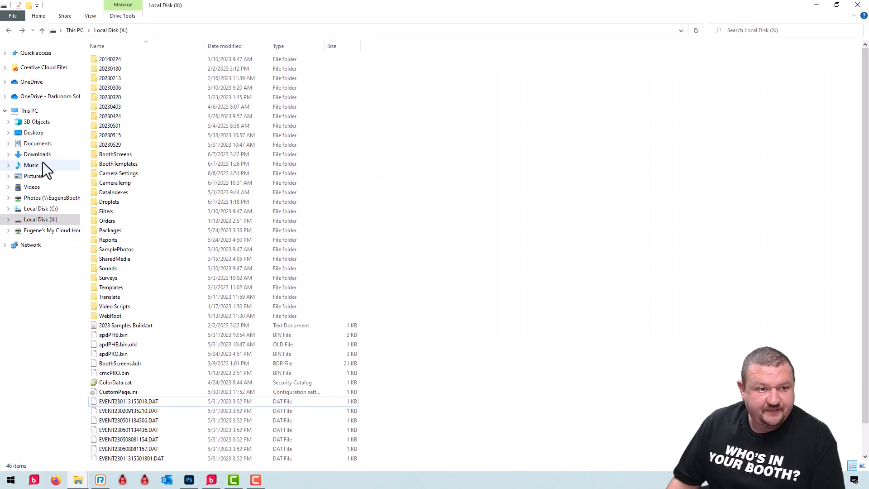
click(17, 220)
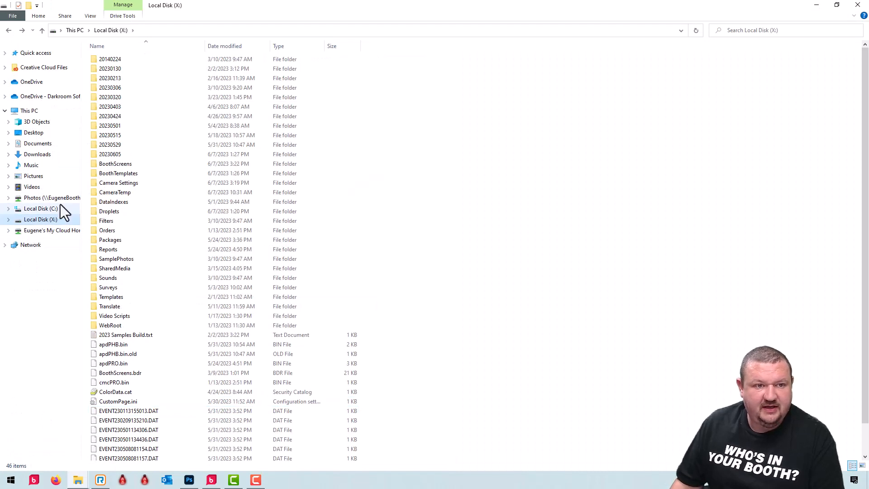
double_click(107, 225)
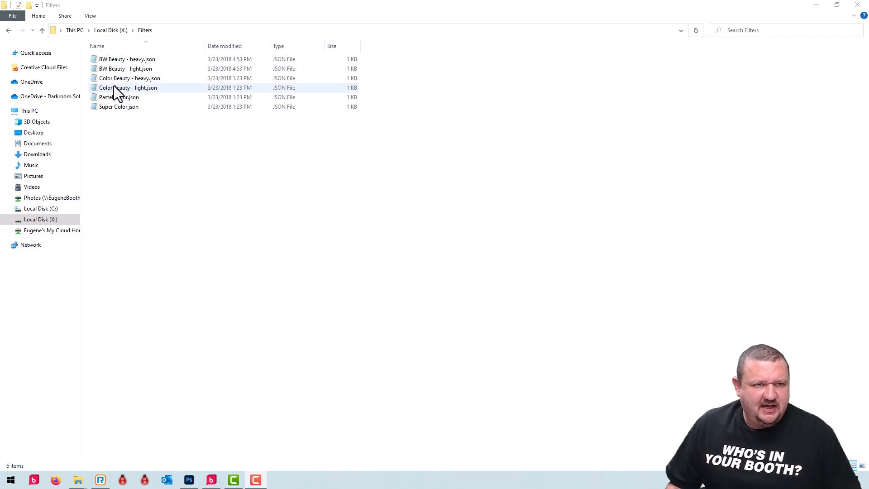
click(120, 69)
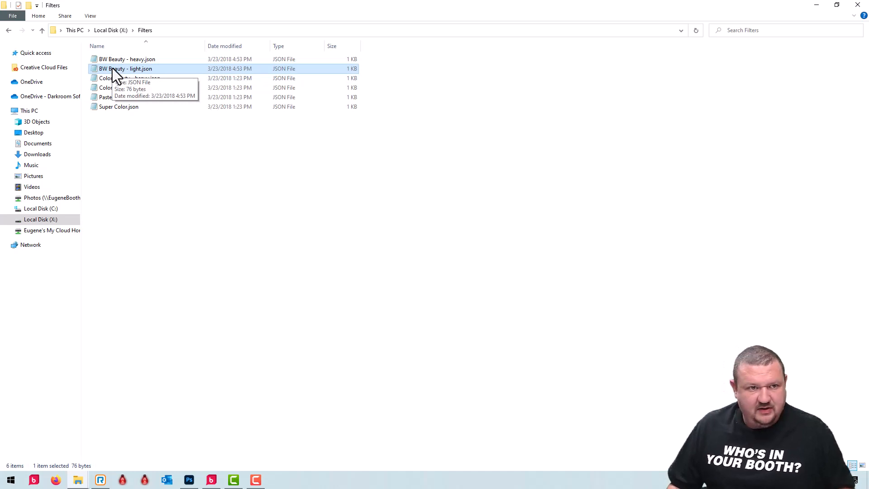
double_click(114, 69)
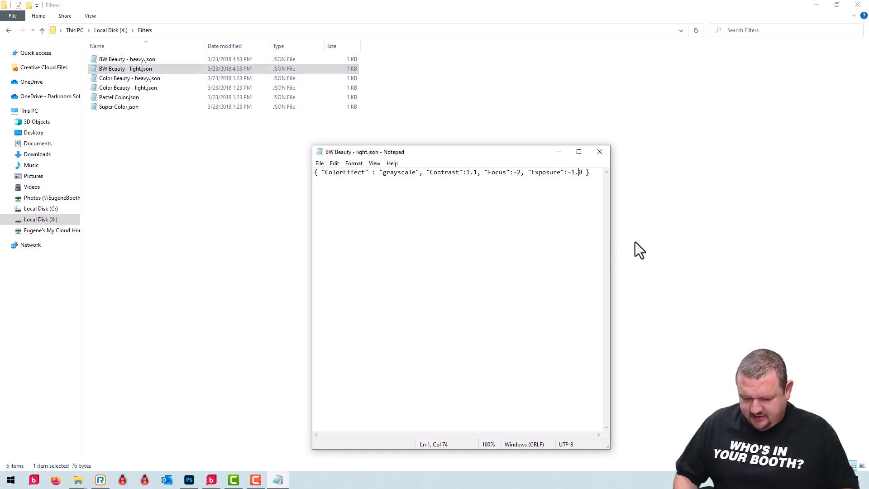
Set the Exposure value in BW Beauty - light.json to 0.5.
key(Left)
key(BackSpace)
key(BackSpace)
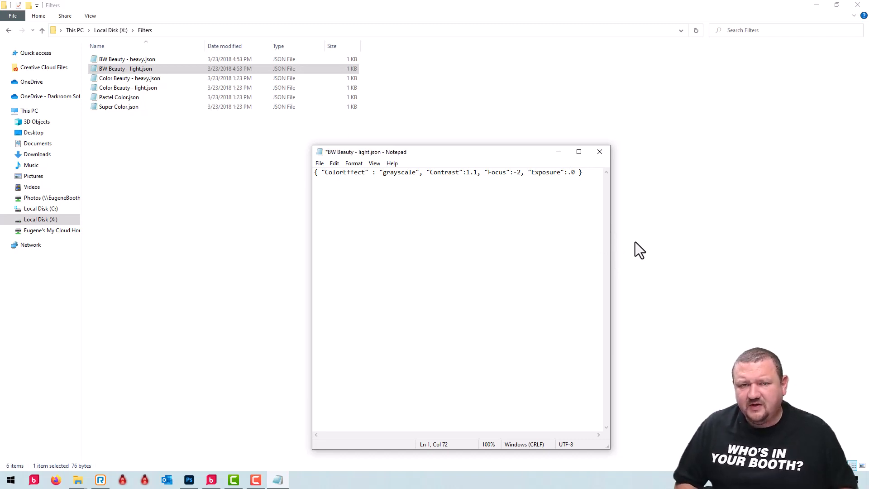
text(5)
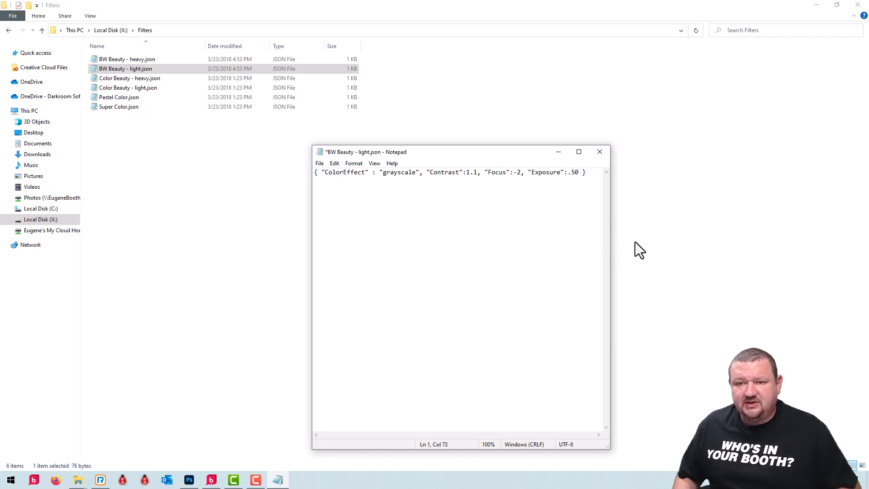
key(Delete)
key(Left)
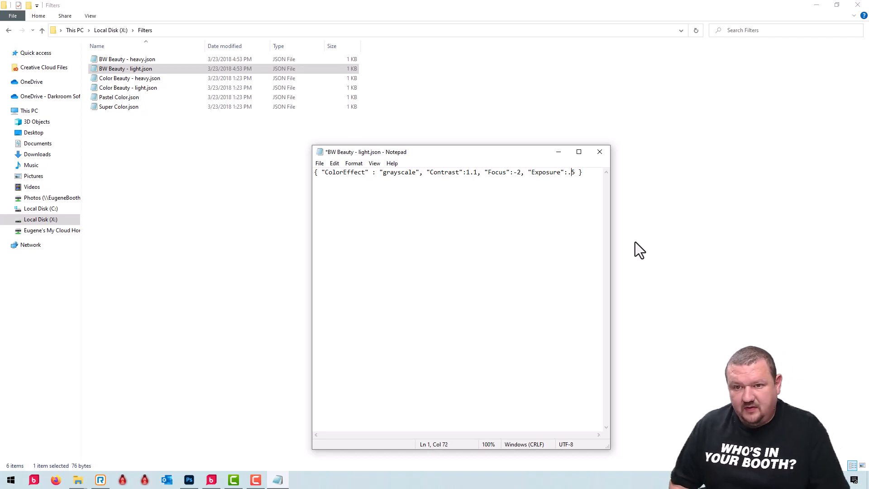
text(0)
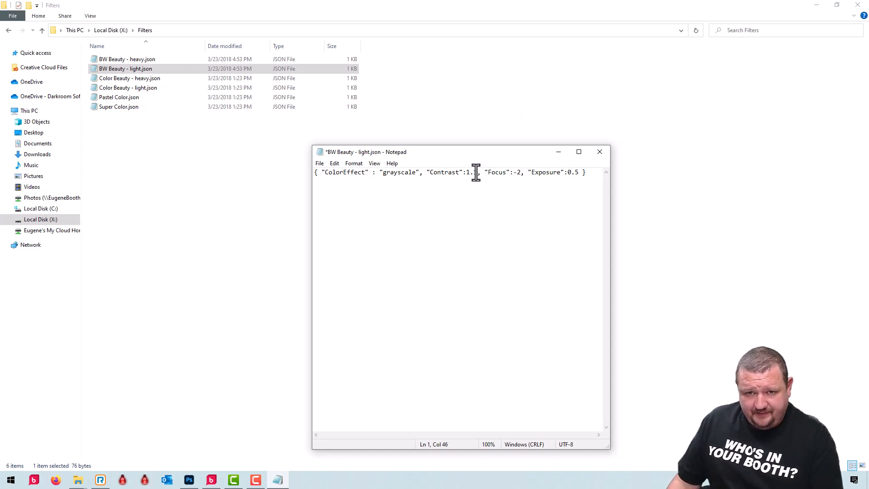
Set the Contrast value in BW Beauty - light.json to -0.5.
drag(476, 172, 468, 175)
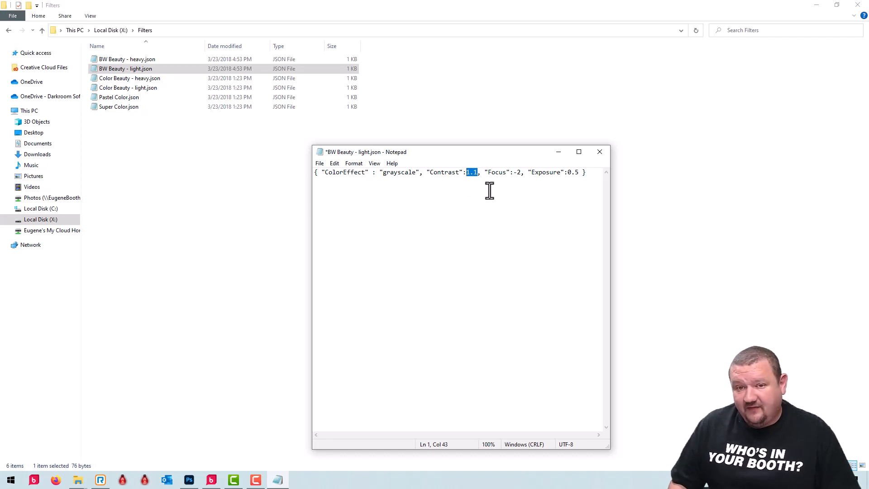
text(-)
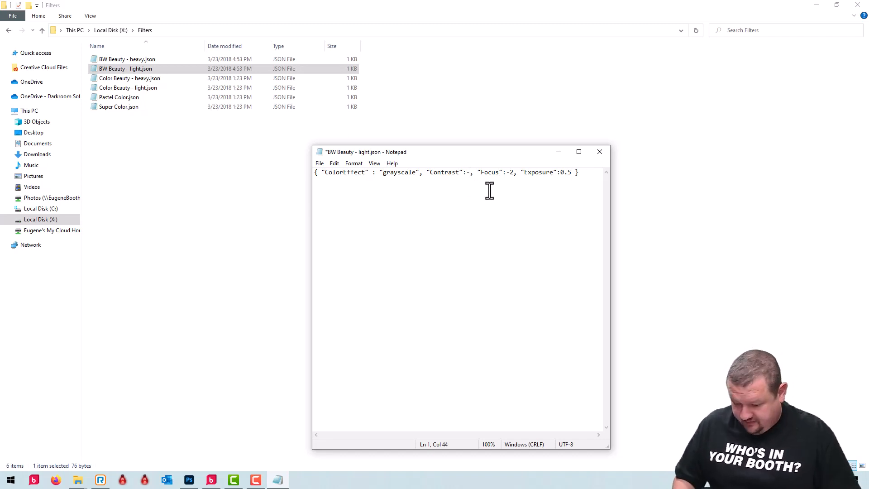
text(.)
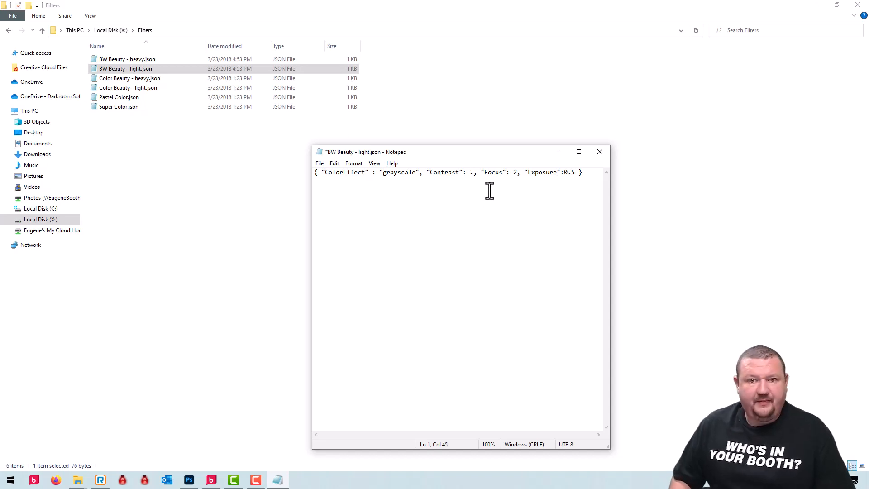
text(5)
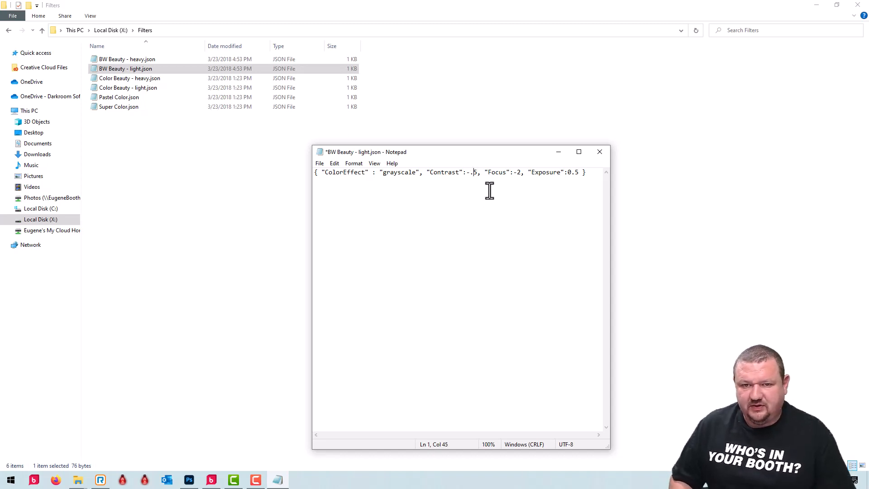
text(0)
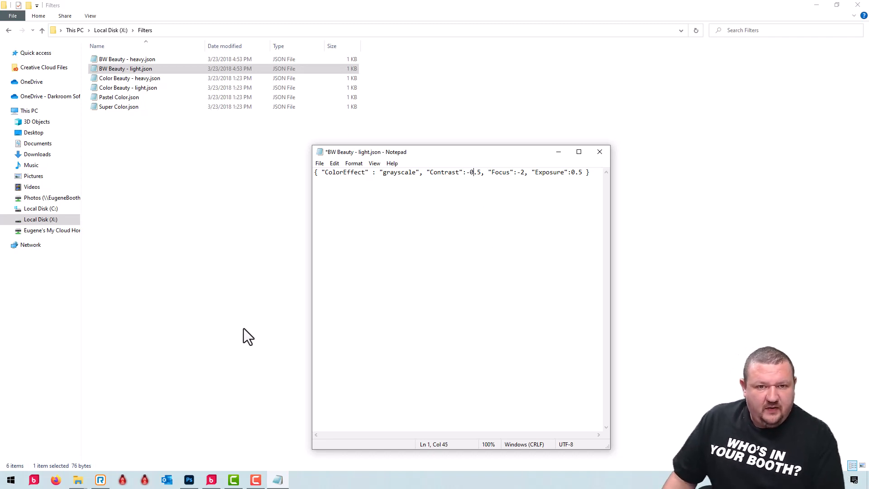
Save the edited filter as a new JSON file in the Filters folder, named with the owner's first name plus "-BW", and close Notepad.
click(320, 163)
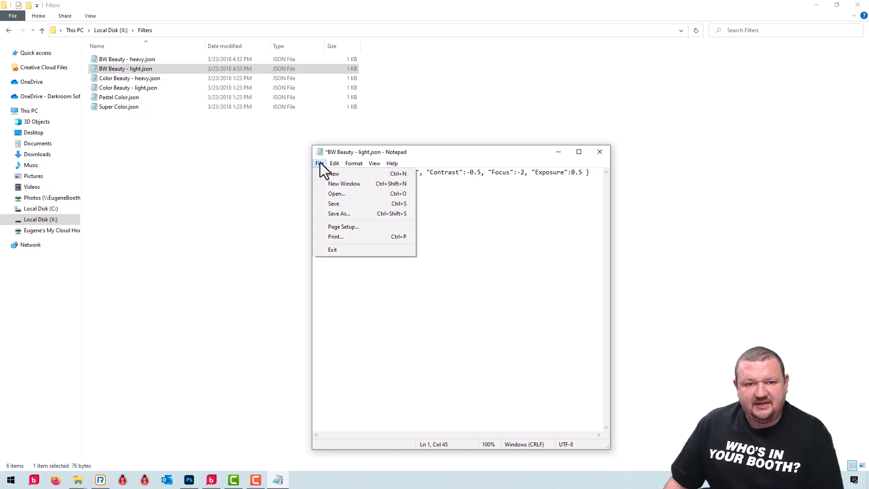
click(340, 212)
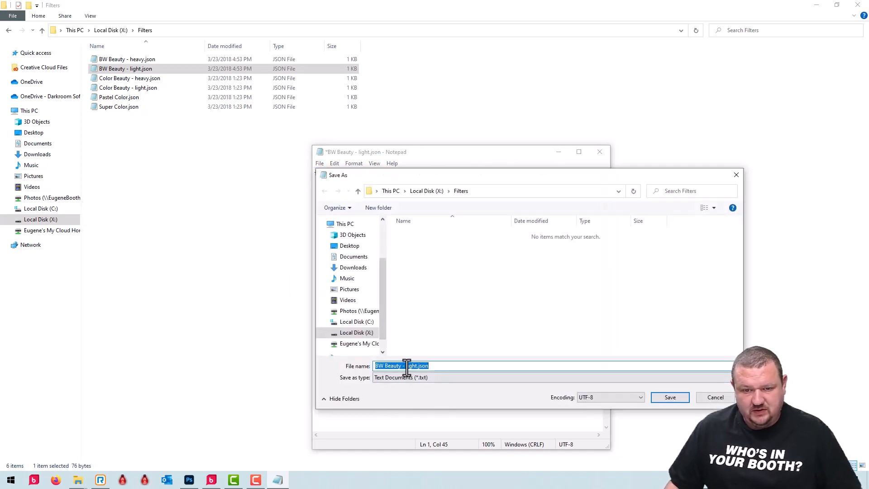
click(417, 365)
drag(417, 366, 277, 365)
text(Eugene)
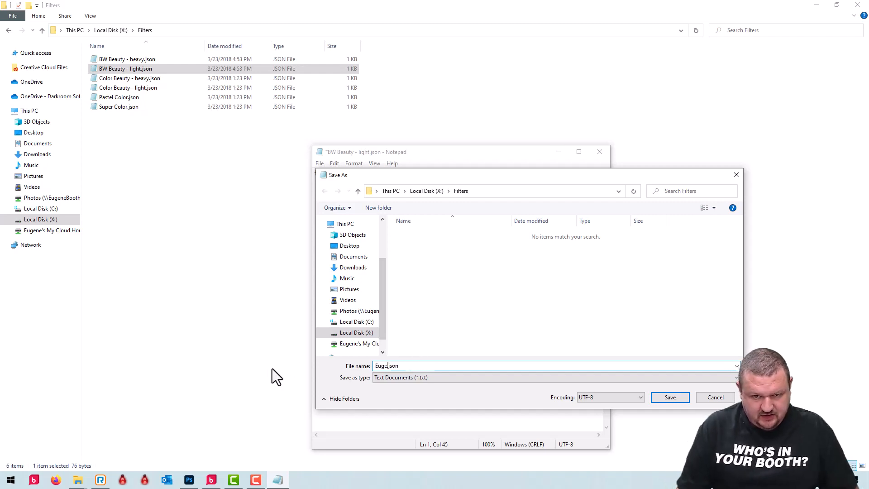
text(-)
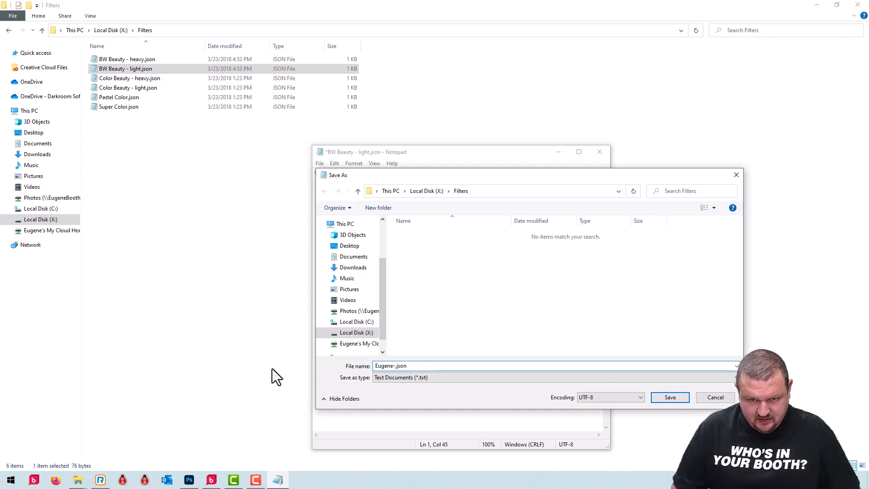
text(BW)
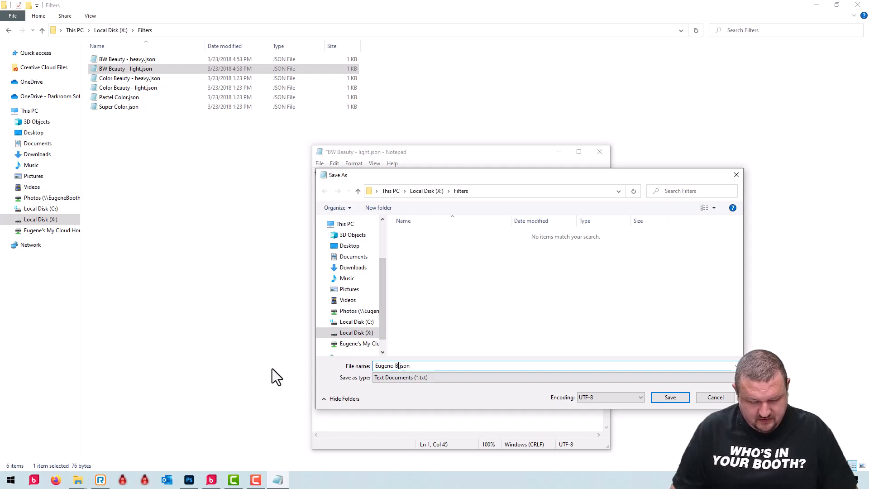
click(674, 400)
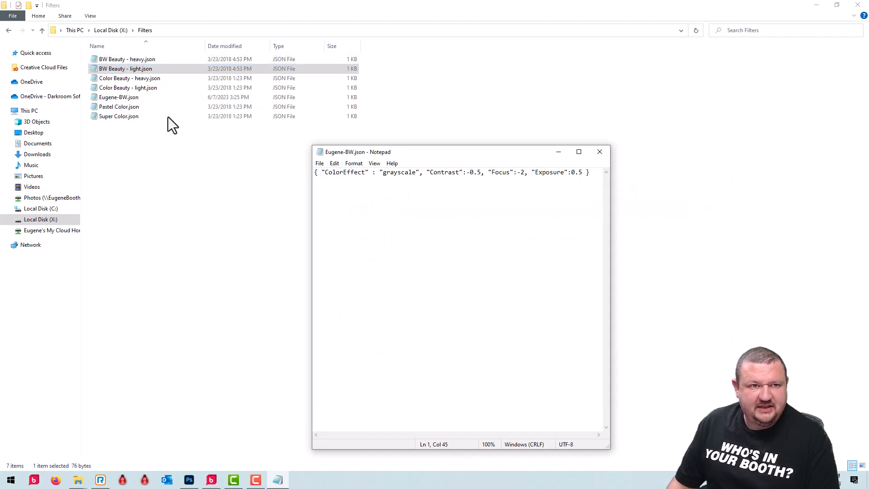
click(599, 153)
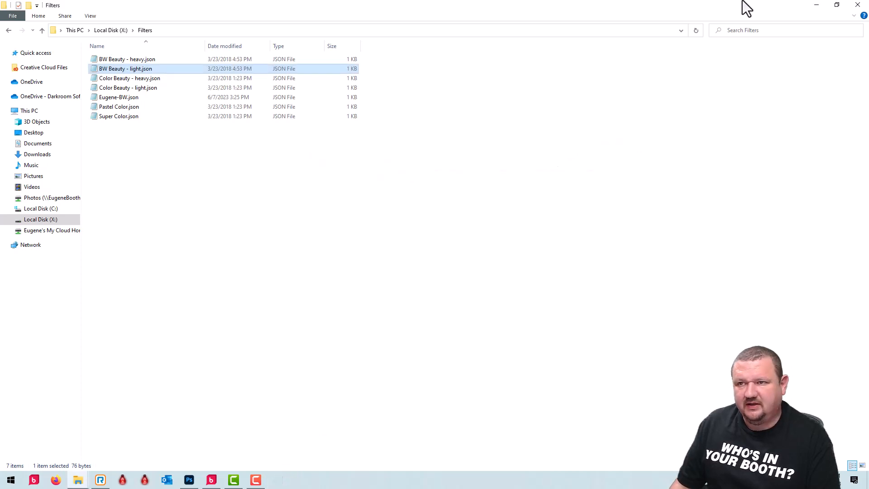
Switch to Darkroom Booth, open the "apply effects" screen template for editing, and open the B&W button's shape settings.
click(816, 5)
click(396, 62)
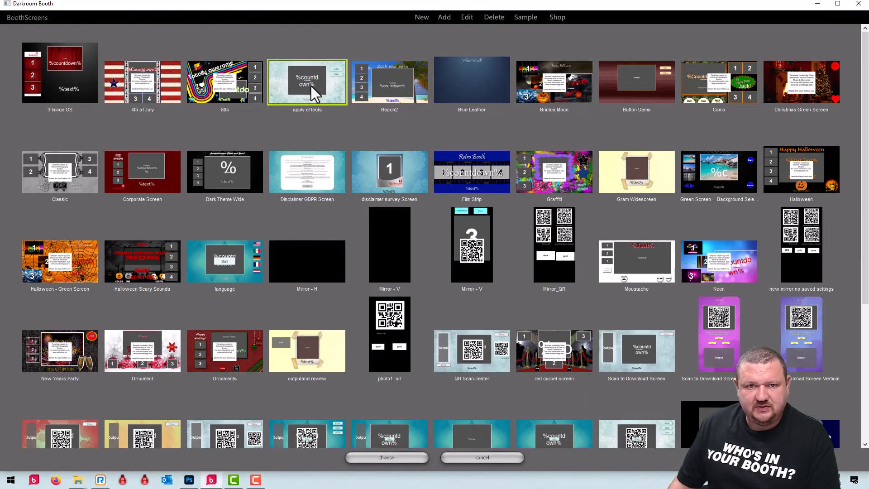
double_click(311, 86)
click(683, 114)
double_click(657, 160)
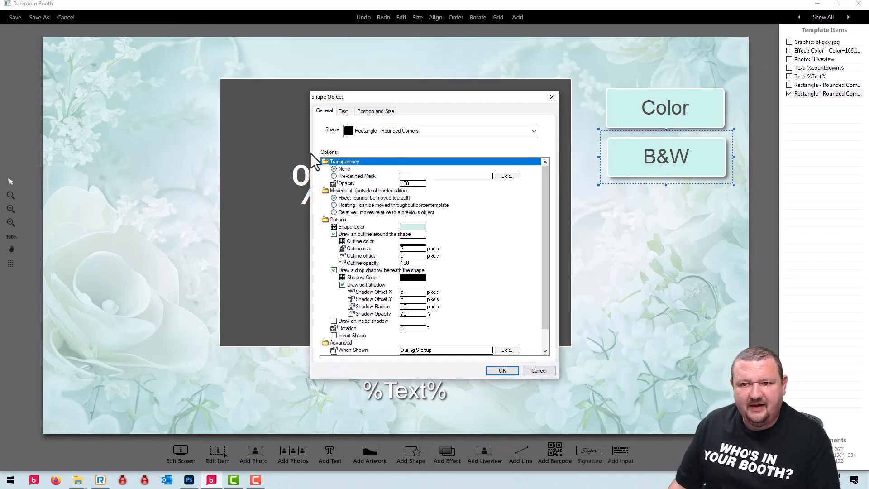
Change the B&W button's Apply Filter booth command to the new custom "-BW" filter, and save and choose the screen template for the event.
scroll(476, 272, down, 1)
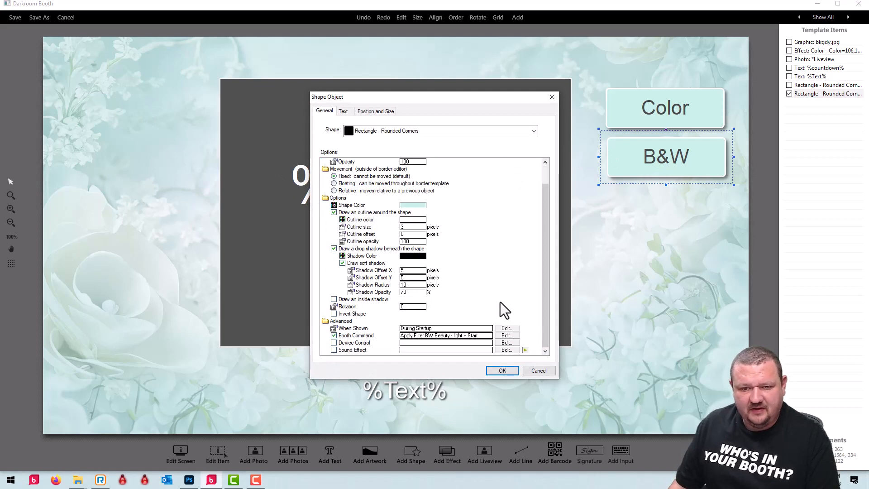
double_click(455, 338)
click(392, 222)
click(402, 282)
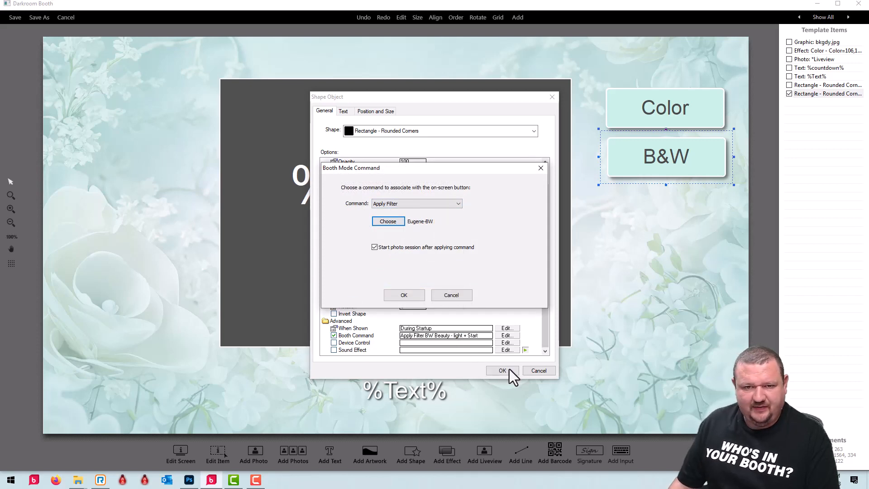
click(407, 295)
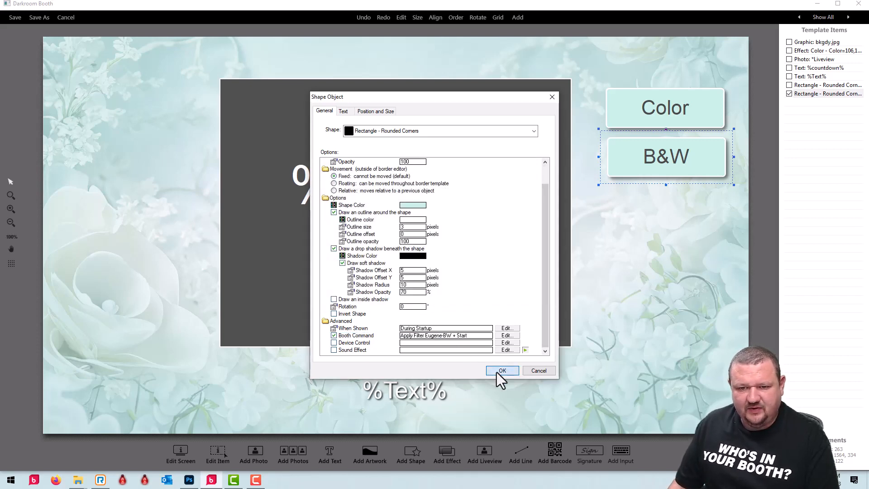
click(501, 371)
click(18, 15)
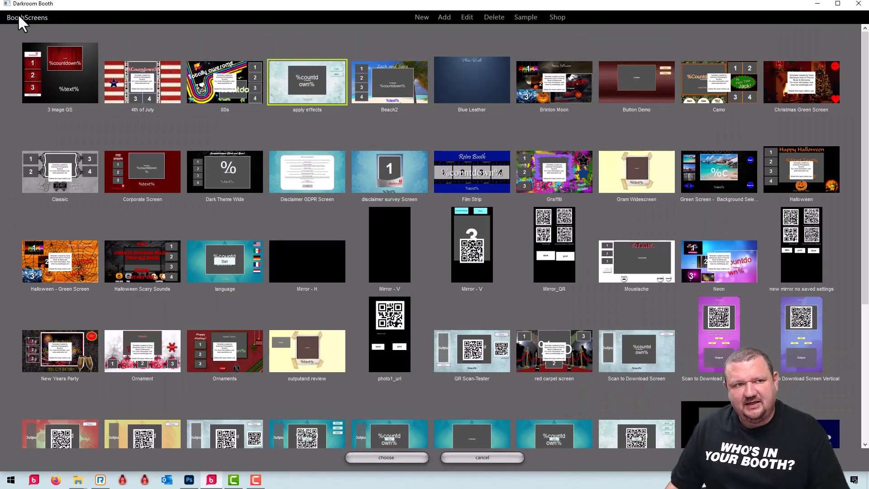
click(386, 458)
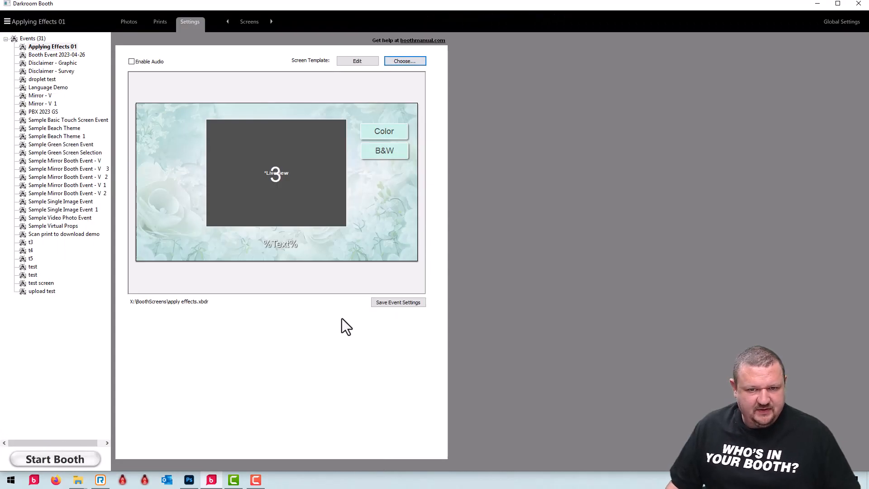
Start the booth, run a photo session with the B&W button to test the custom filter, and return to the event settings.
click(59, 459)
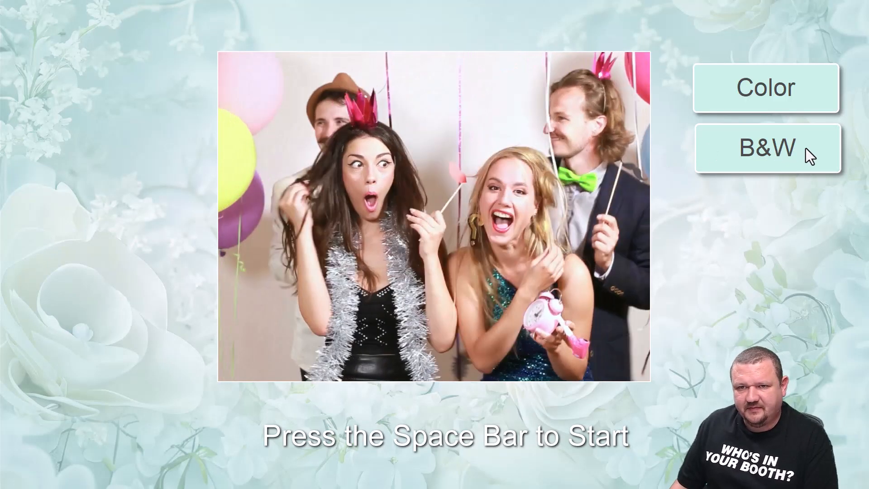
click(808, 153)
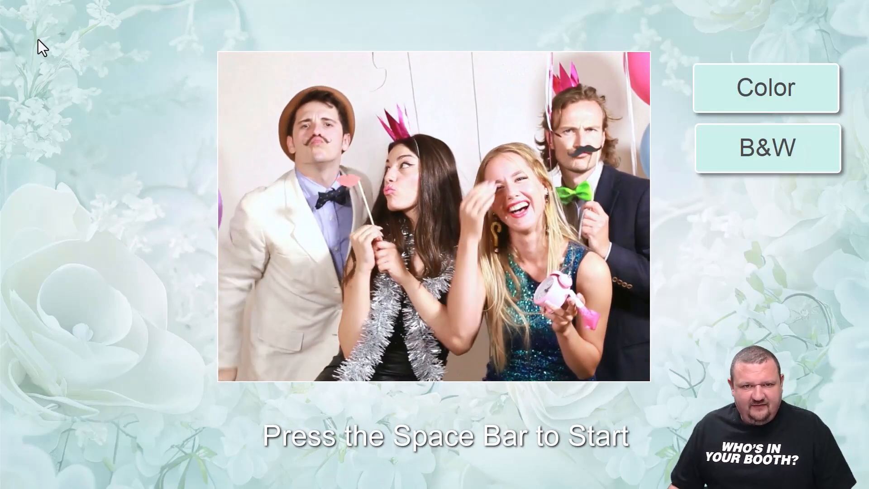
key(Escape)
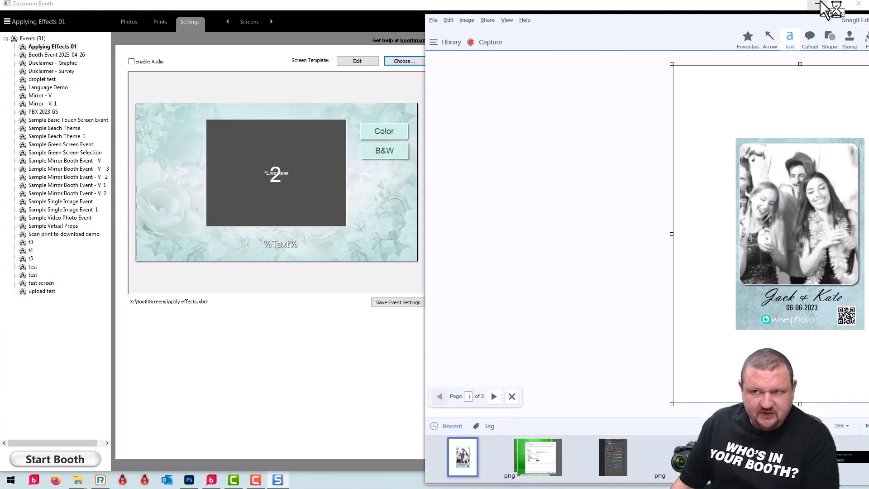
click(821, 5)
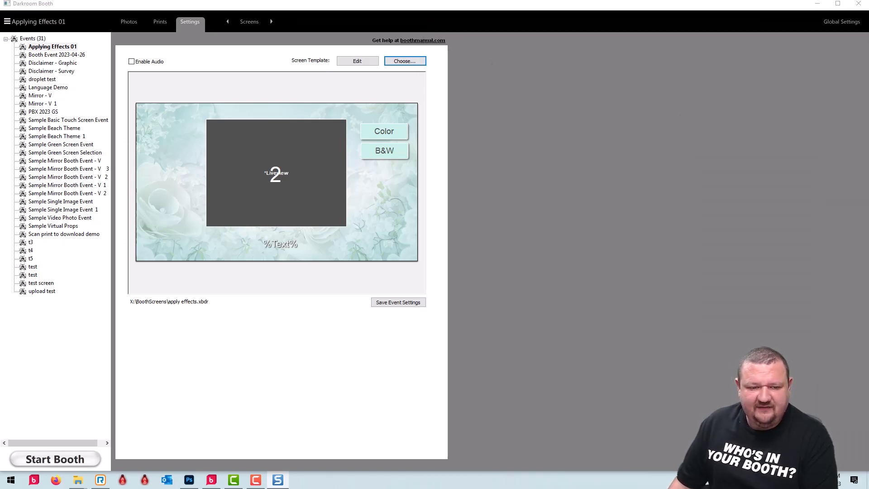
Switch to File Explorer to locate the Droplets folder on the X: drive, and minimize the open windows to reach the desktop.
mouse_move(75, 483)
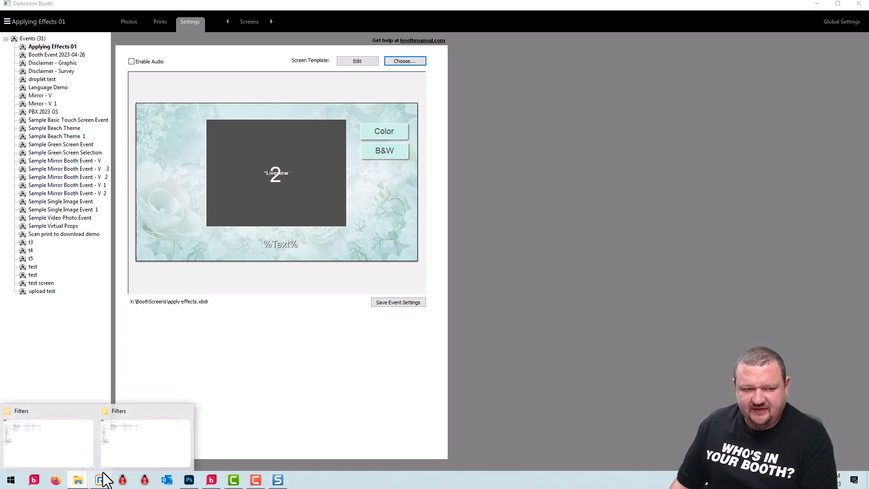
click(121, 447)
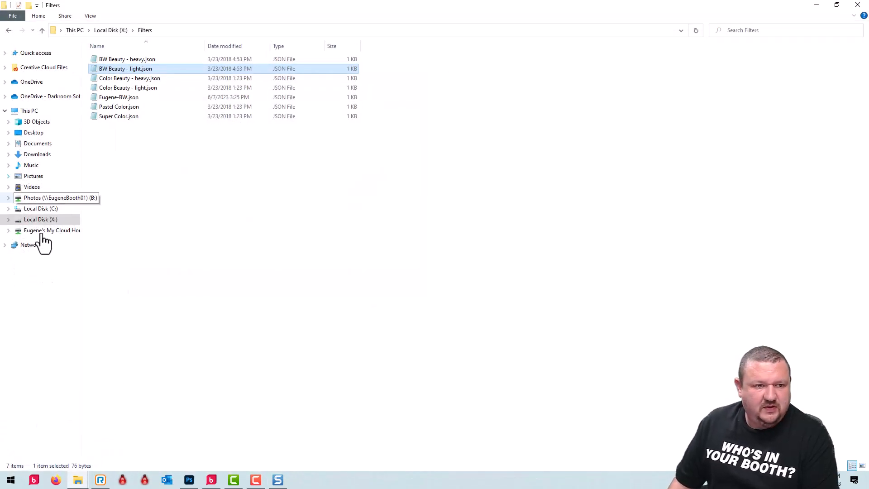
click(41, 221)
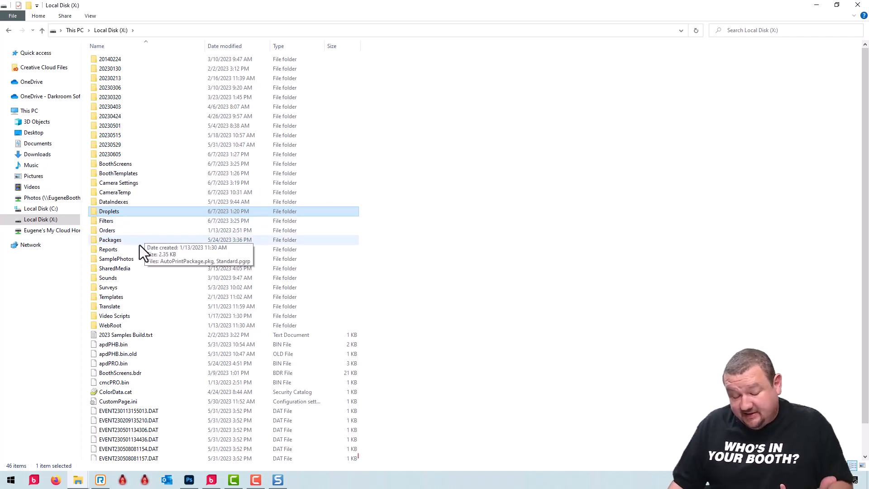
mouse_move(82, 481)
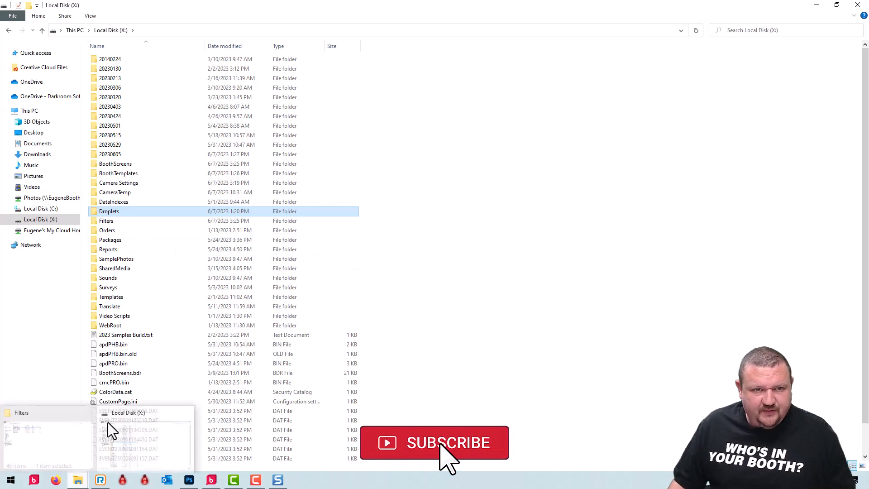
click(816, 5)
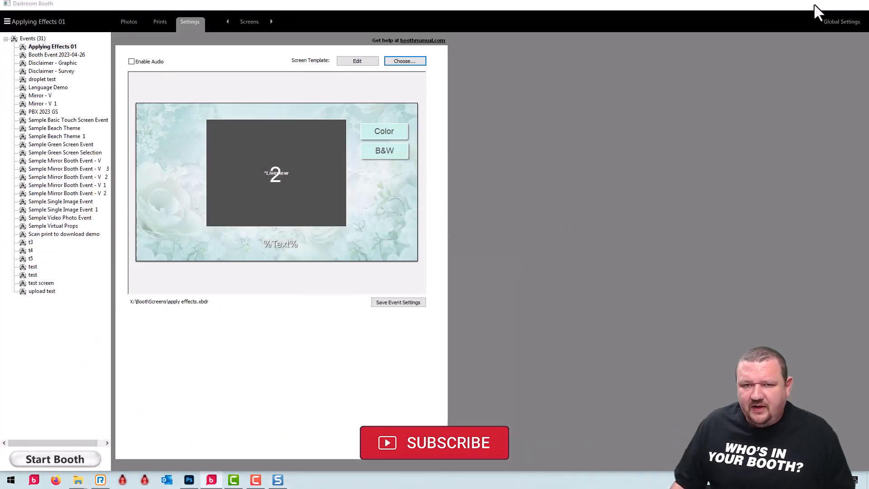
click(814, 4)
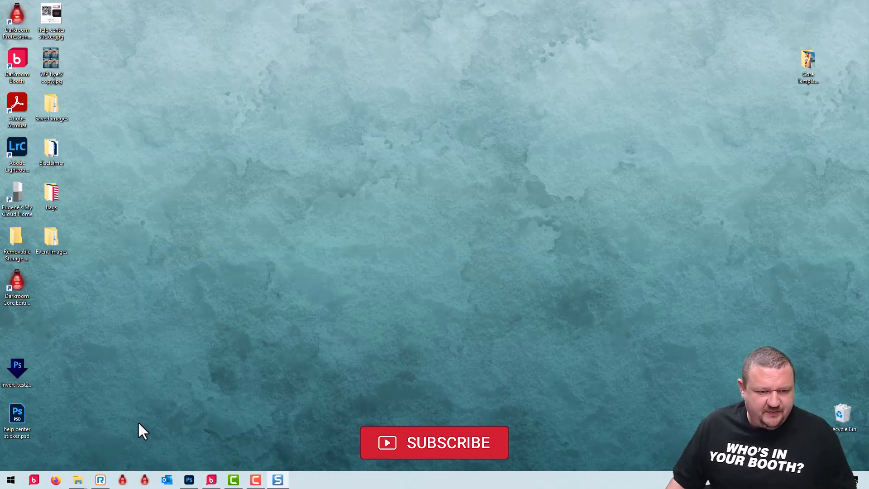
Switch to File Explorer and copy IMG_0910.jpg from the import folder in Pictures into the Droplets folder on the X: drive.
mouse_move(75, 483)
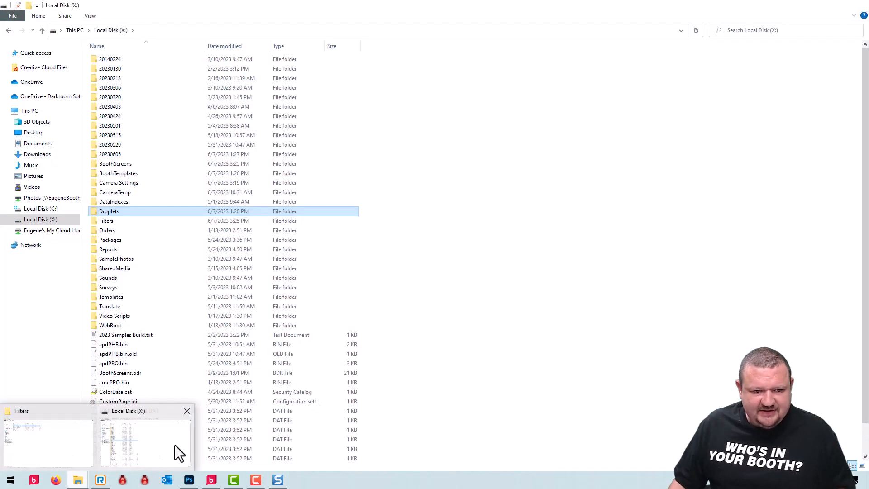
click(174, 447)
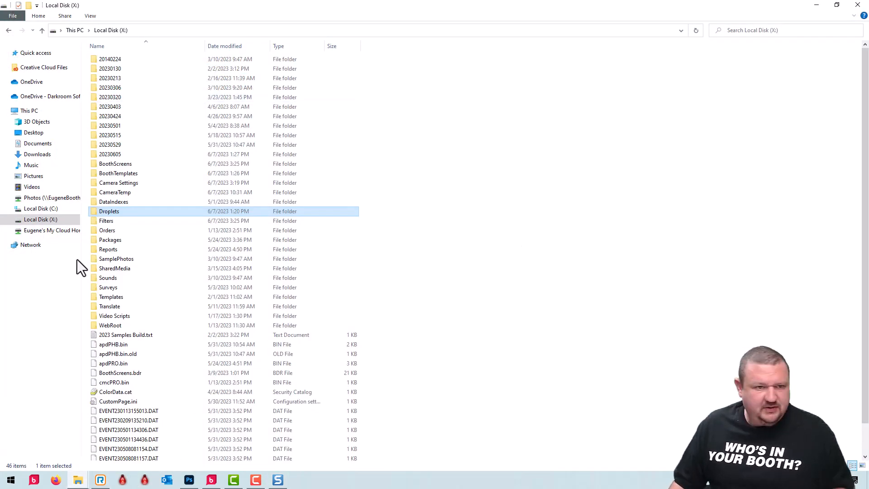
click(28, 177)
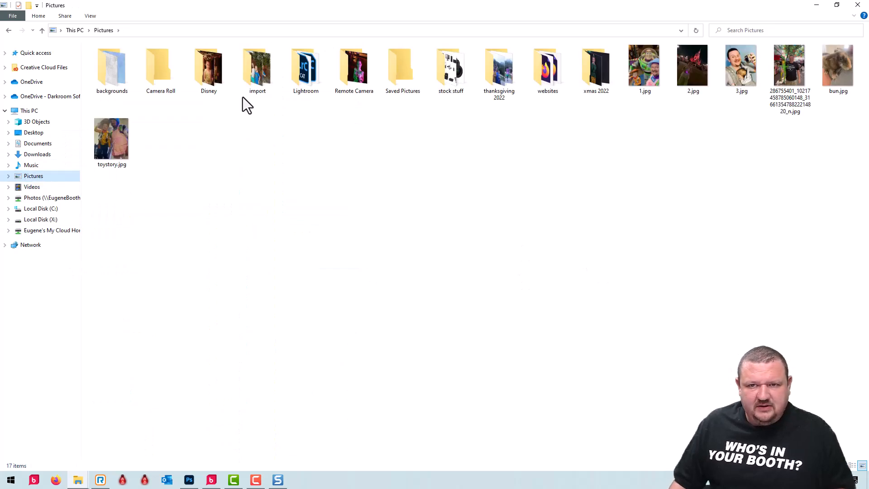
double_click(259, 73)
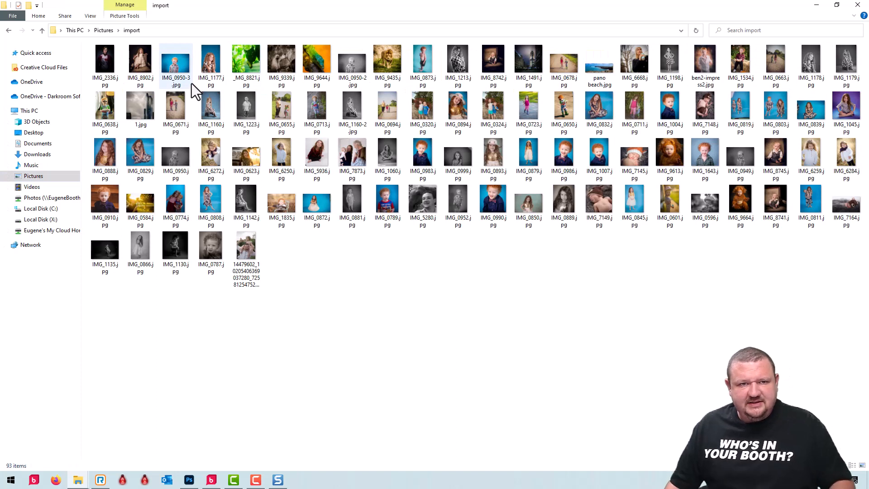
mouse_move(210, 66)
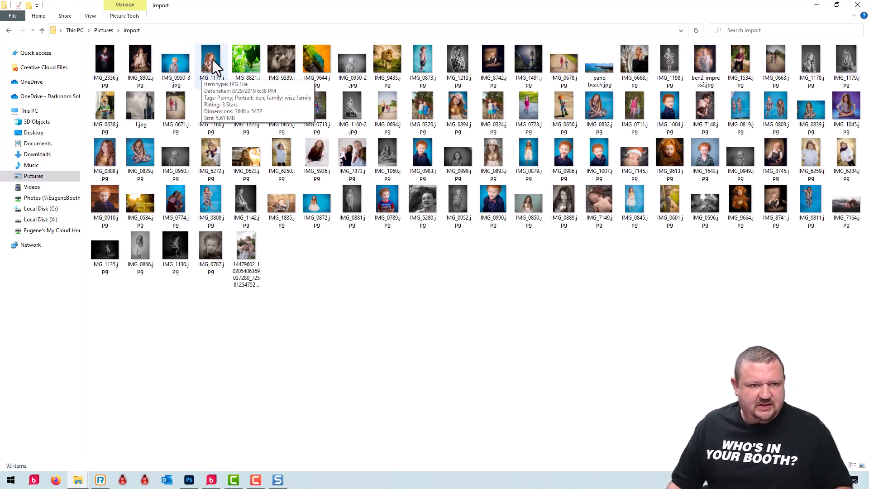
click(213, 71)
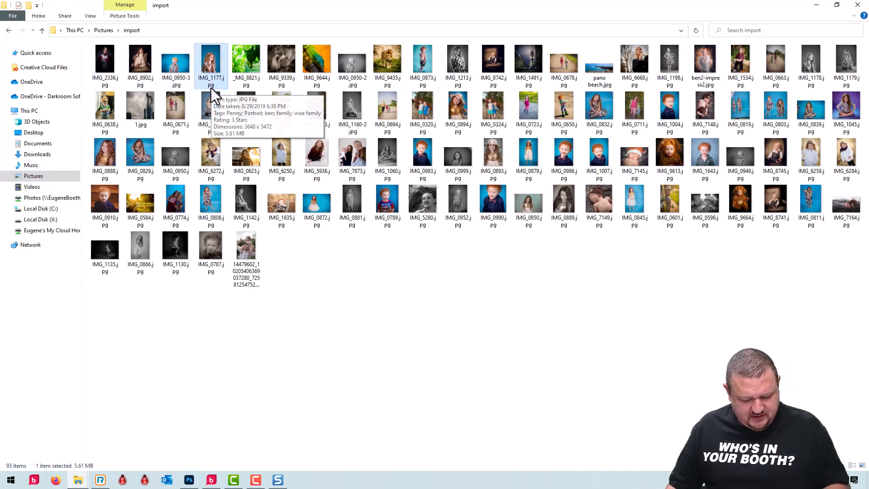
click(102, 200)
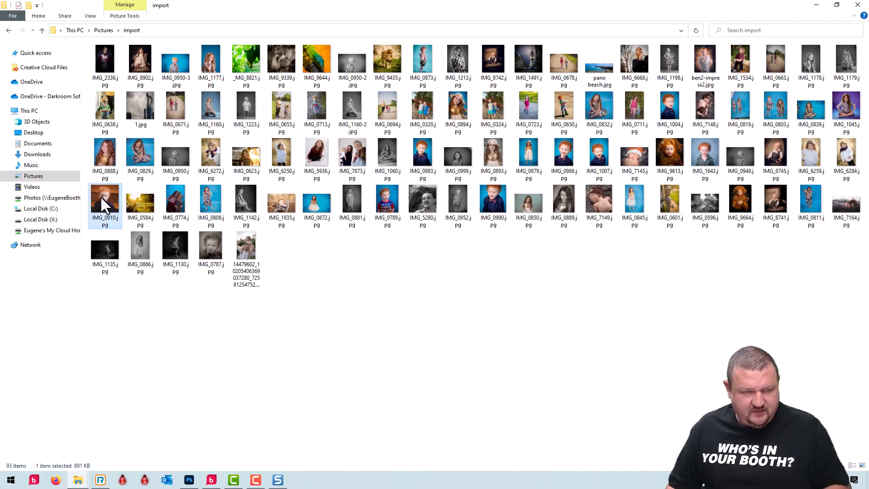
click(34, 220)
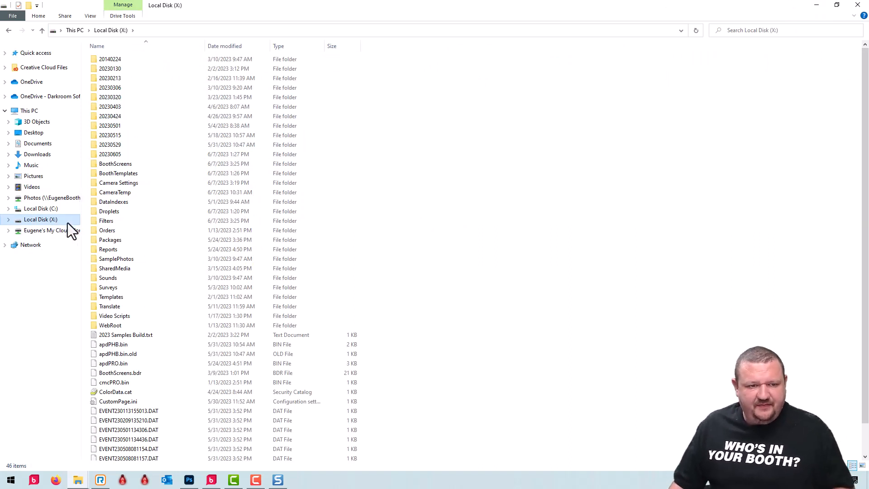
double_click(109, 213)
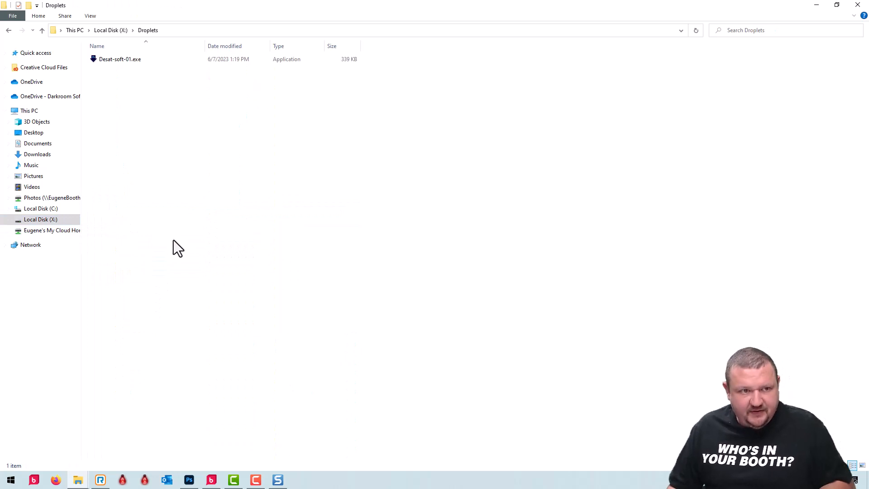
key(ctrl+v)
Run IMG_0910.jpg through the Desat-soft-01.exe droplet, and check the processed photo in a widened preview pane.
drag(119, 75, 109, 58)
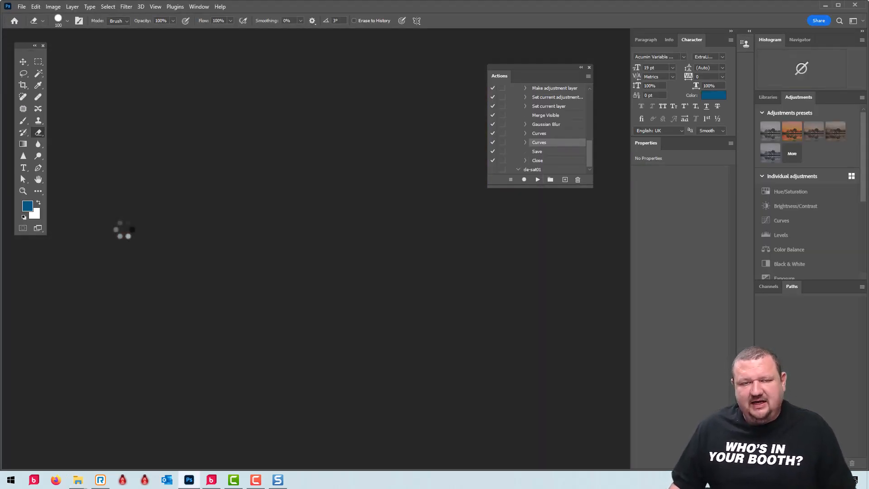
click(824, 4)
click(114, 69)
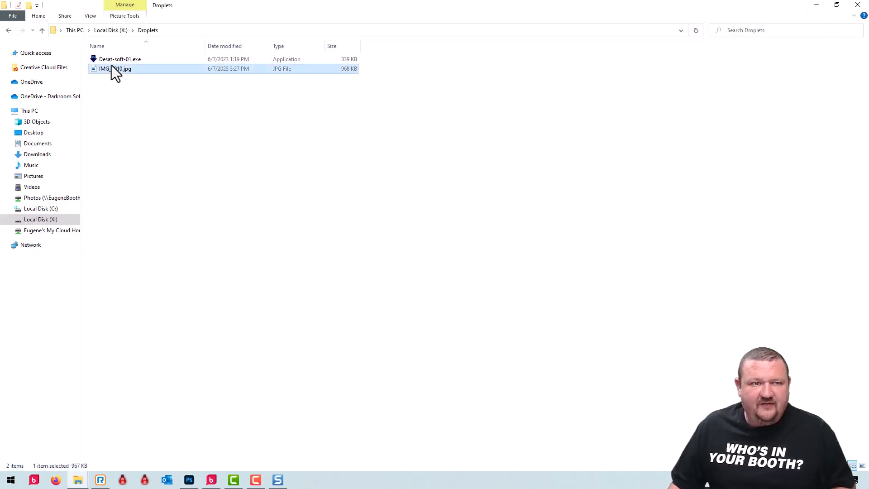
click(91, 16)
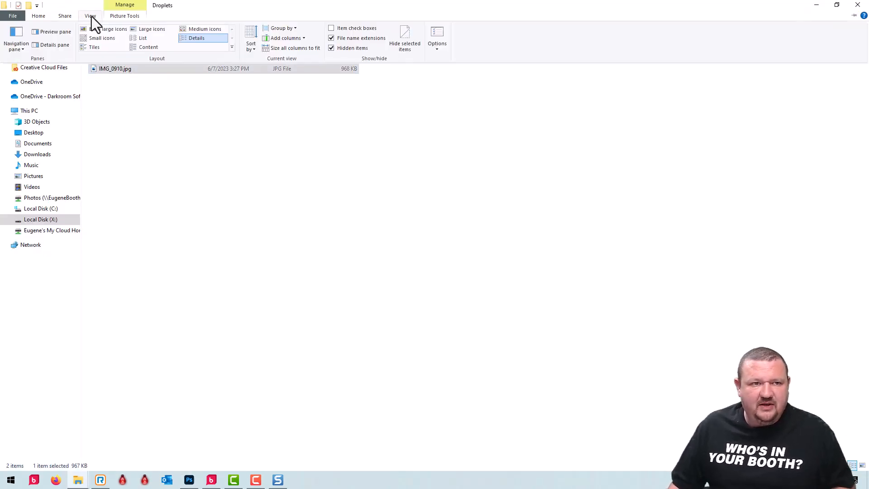
click(55, 33)
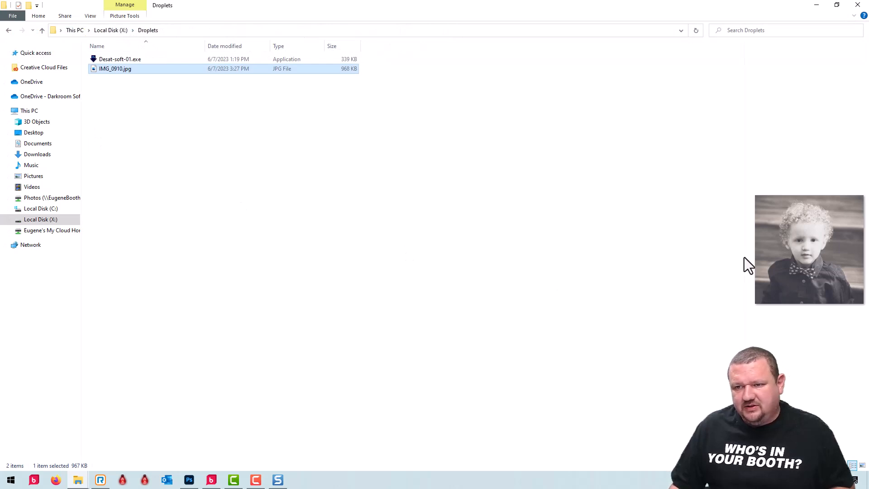
drag(742, 256, 493, 285)
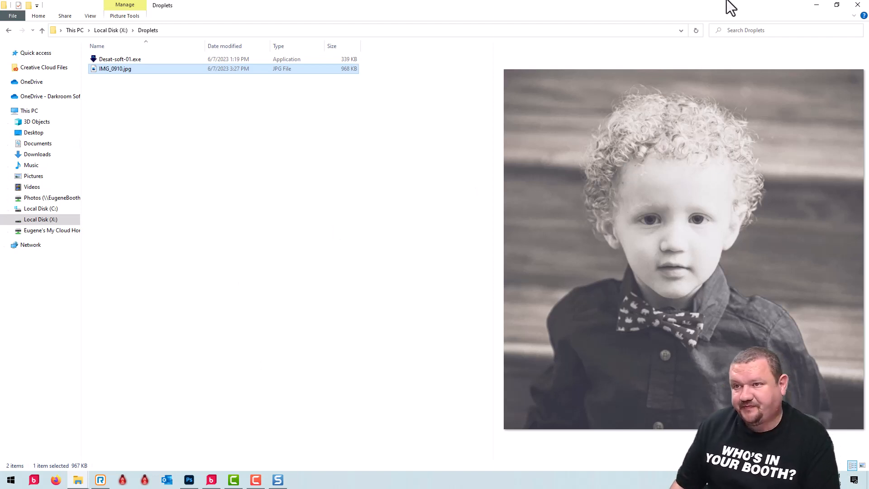
click(817, 6)
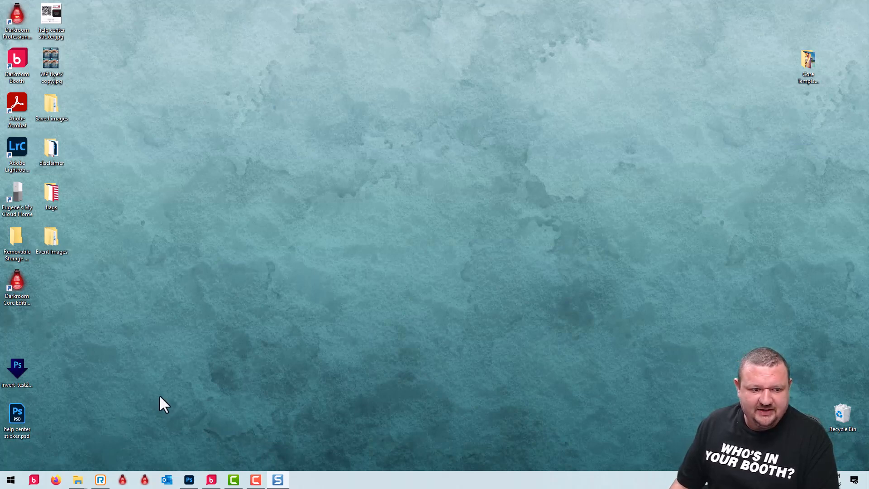
Switch to Photoshop, select the custom Black and White action, and review its recorded commands through Save and Close.
click(188, 480)
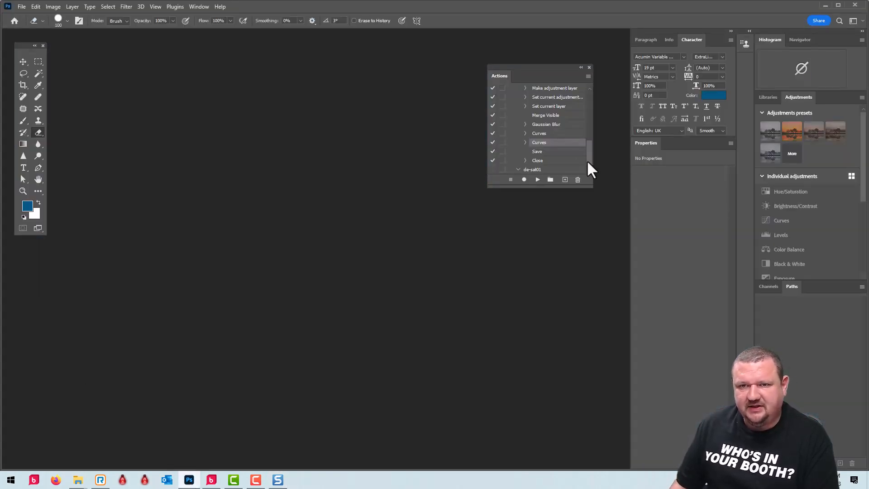
drag(587, 159, 586, 147)
click(536, 123)
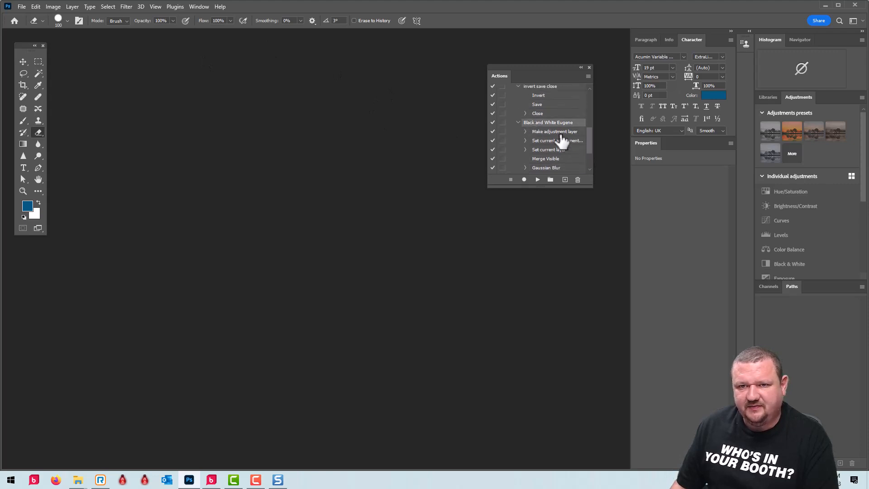
drag(588, 140, 588, 158)
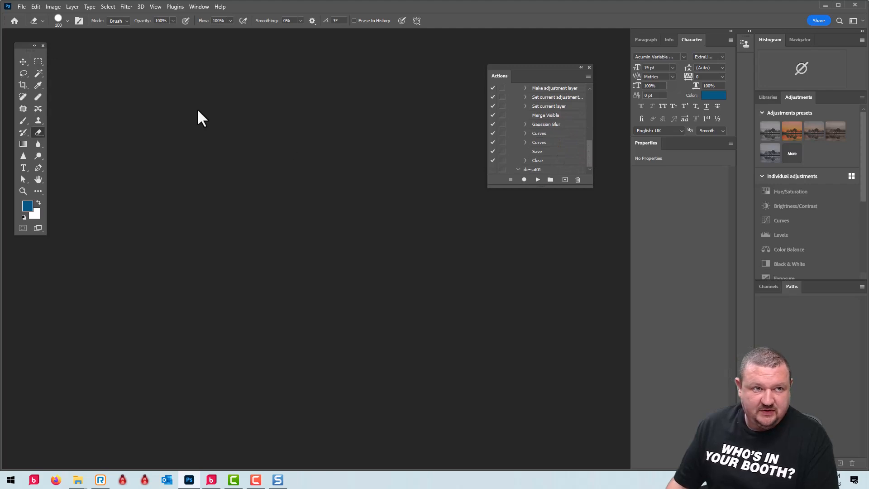
Create a droplet from the custom Black and White action, saved on the X: drive as Desat-soft-02.exe.
click(22, 7)
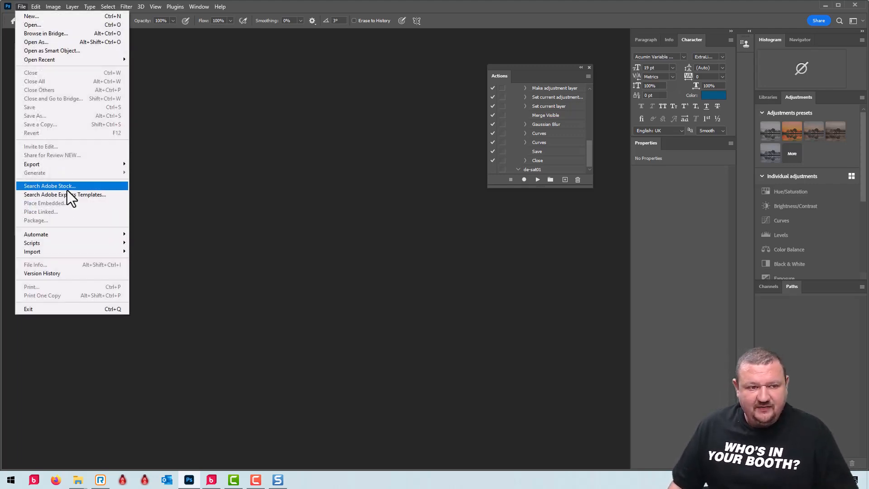
mouse_move(66, 238)
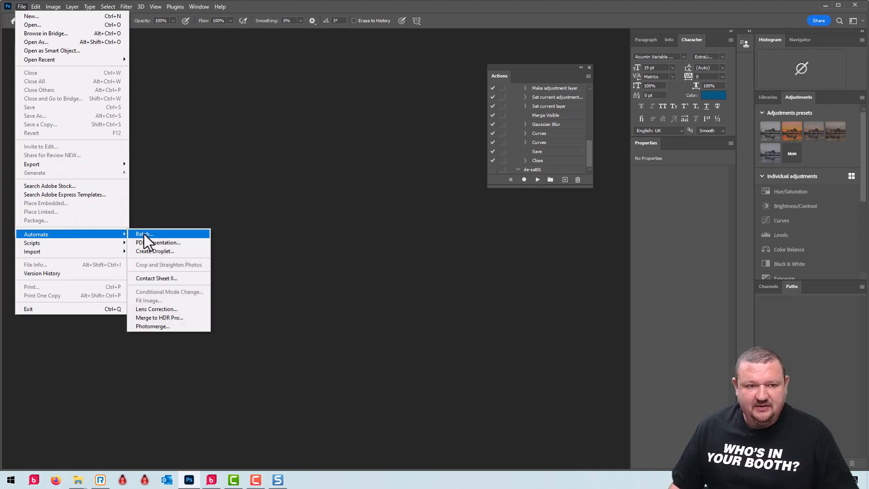
click(194, 252)
click(249, 114)
click(310, 284)
key(BackSpace)
text(2)
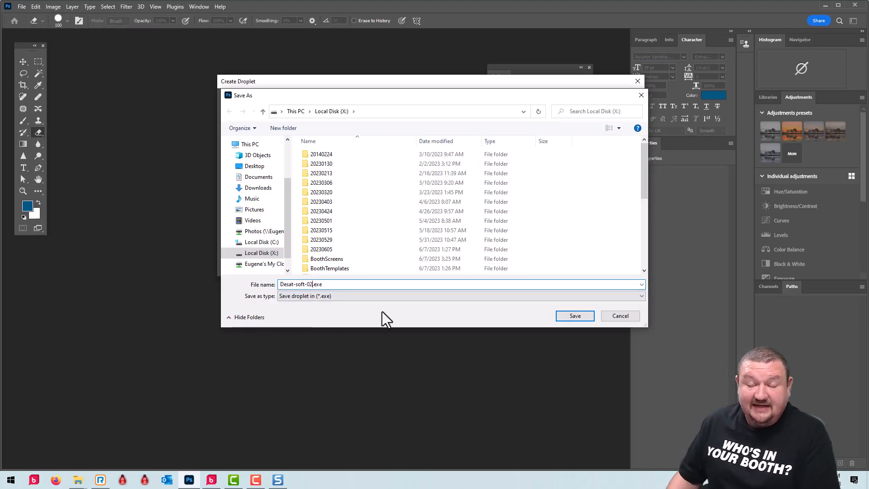
click(574, 316)
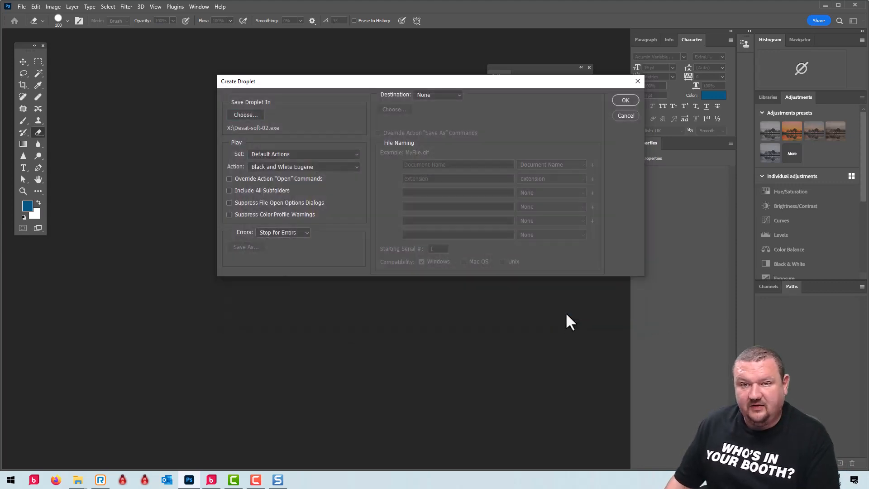
click(627, 101)
Return to the Droplets folder in File Explorer, permanently delete IMG_0910.jpg, and minimize the open windows to reach the desktop.
click(824, 4)
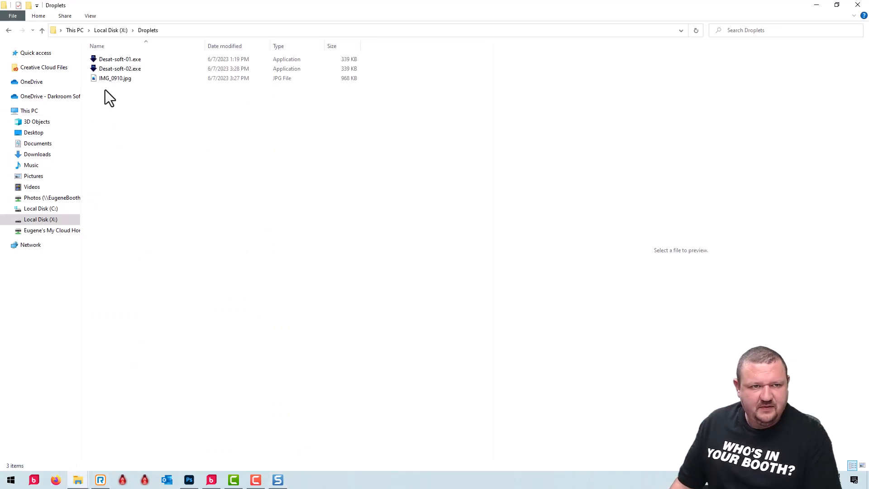
click(104, 80)
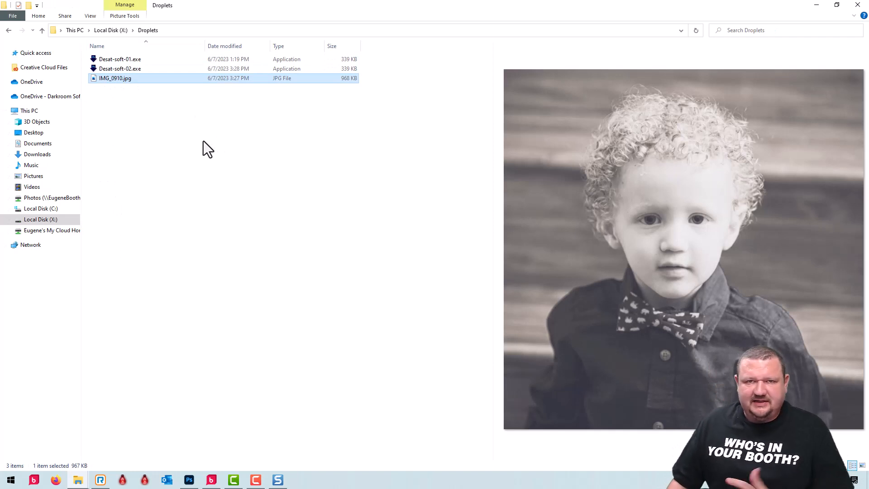
click(132, 103)
click(112, 81)
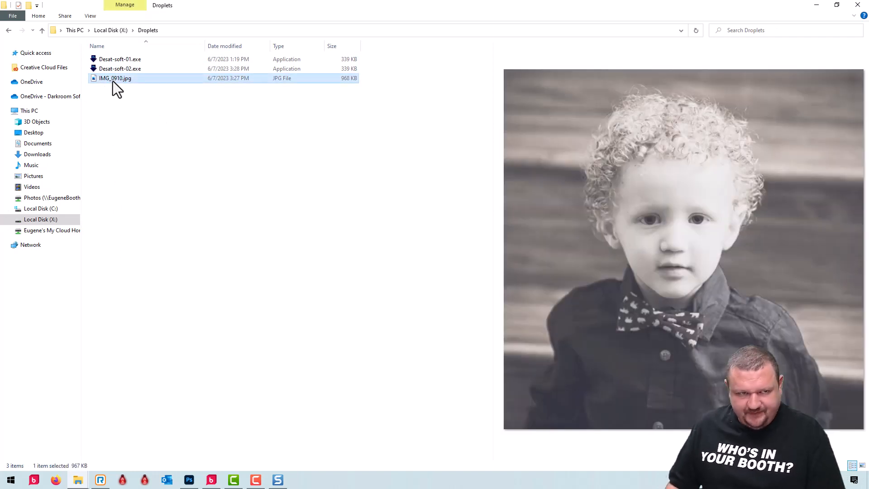
key(shift+Delete)
click(472, 279)
click(818, 5)
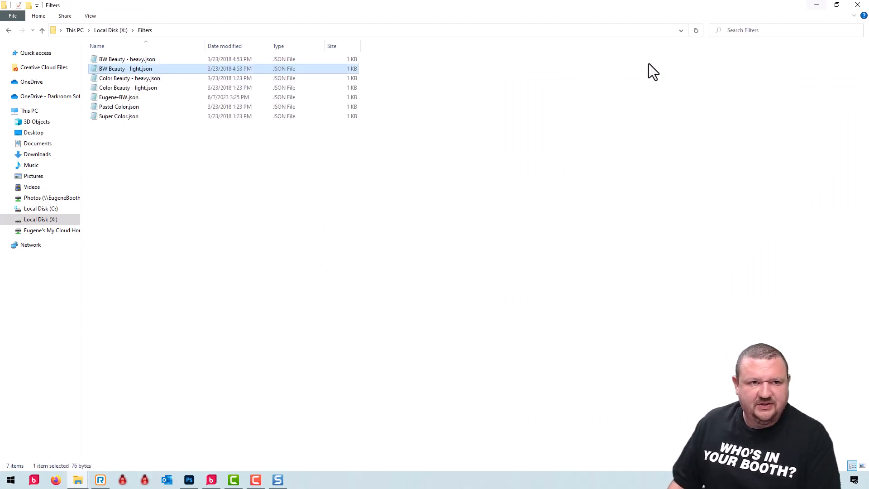
click(825, 7)
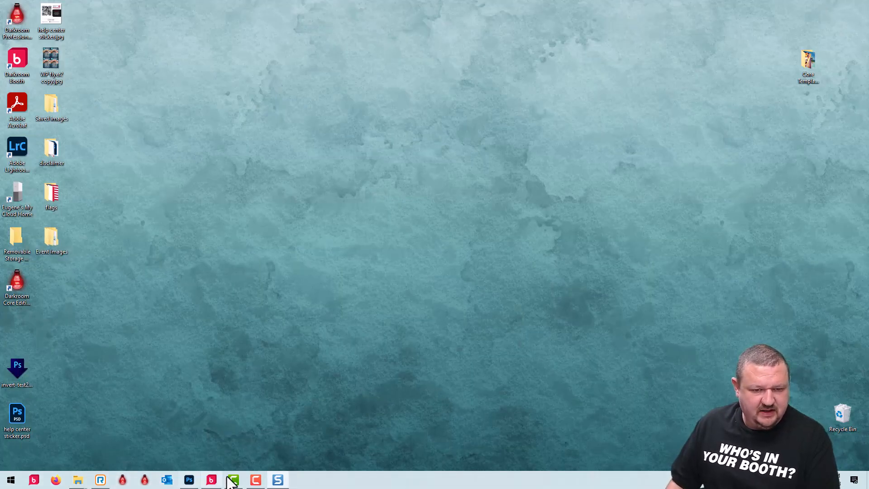
Switch to Darkroom Booth, open the "2x6 demo-effects demo" print template for editing, and open the Photo1 item's settings.
click(211, 480)
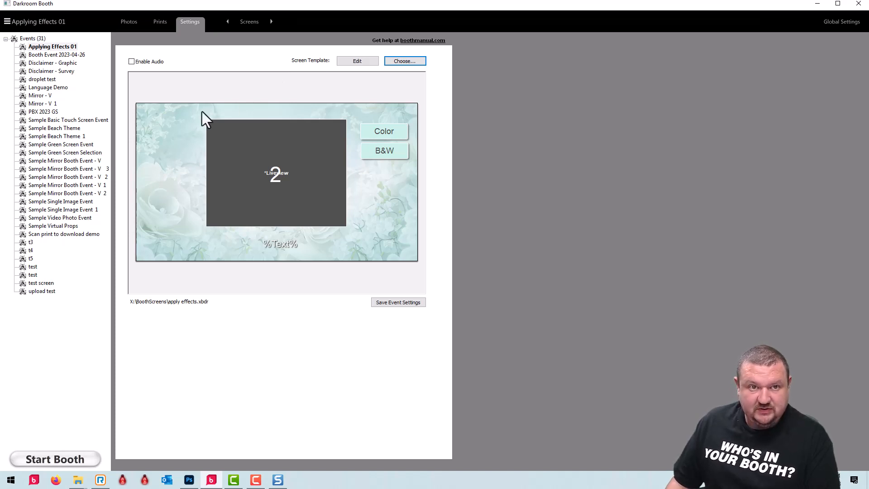
click(258, 21)
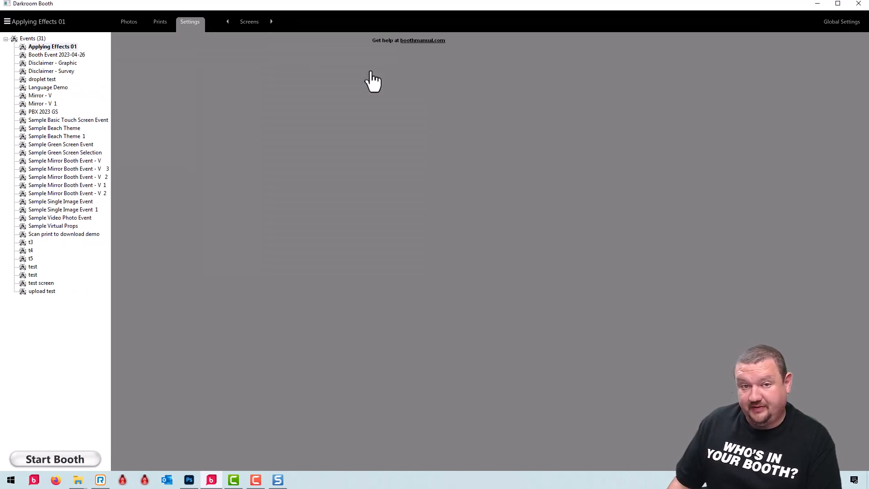
click(398, 87)
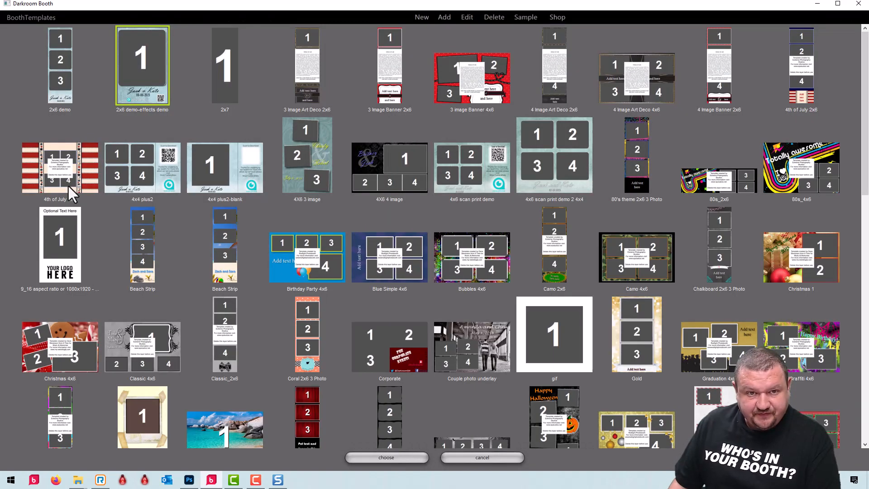
double_click(143, 57)
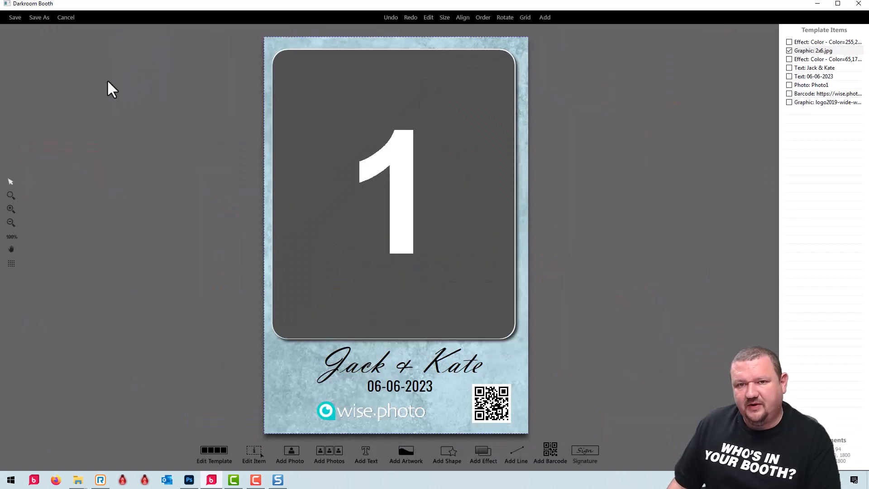
click(332, 125)
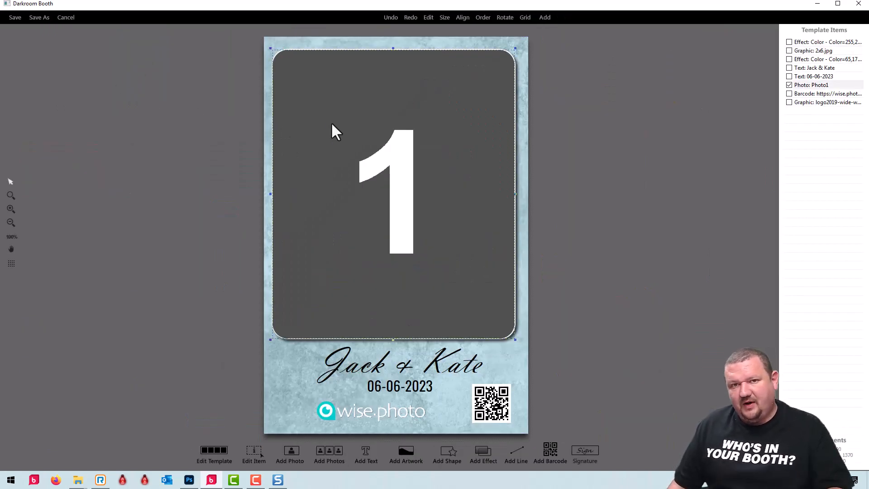
double_click(332, 124)
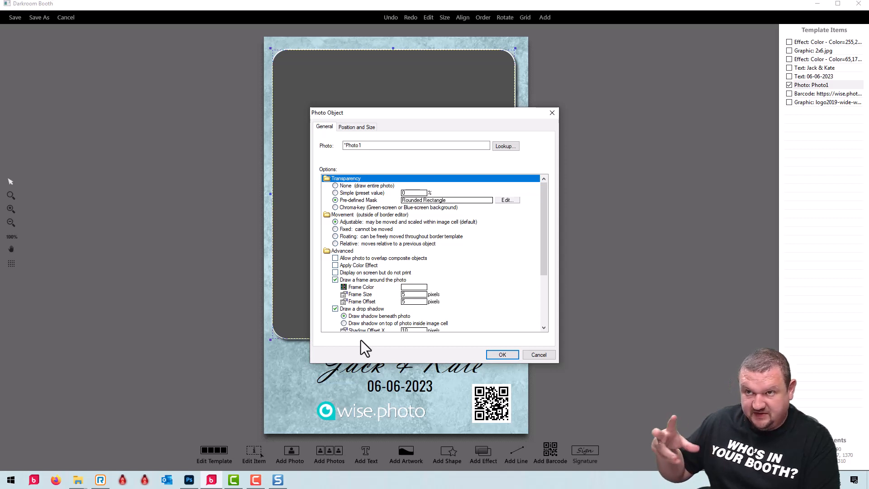
Turn on the color effect for the Photo1 item and set the effect type to Droplet.
click(336, 265)
click(344, 272)
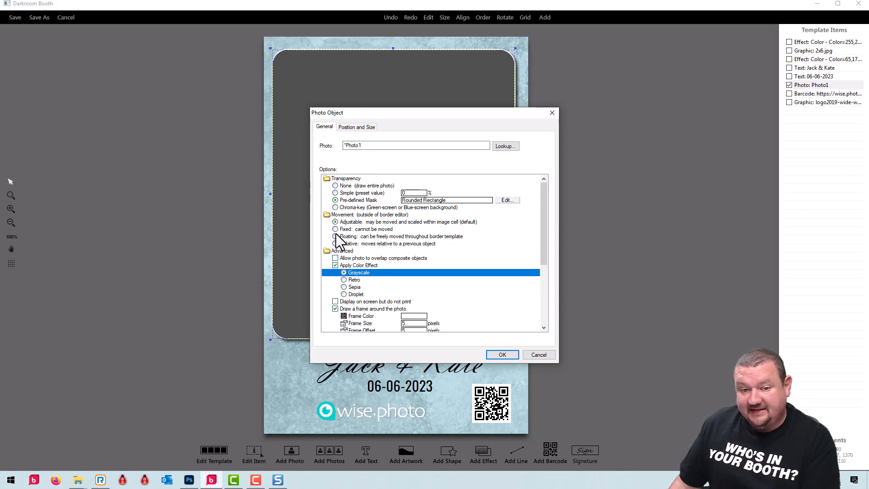
click(344, 294)
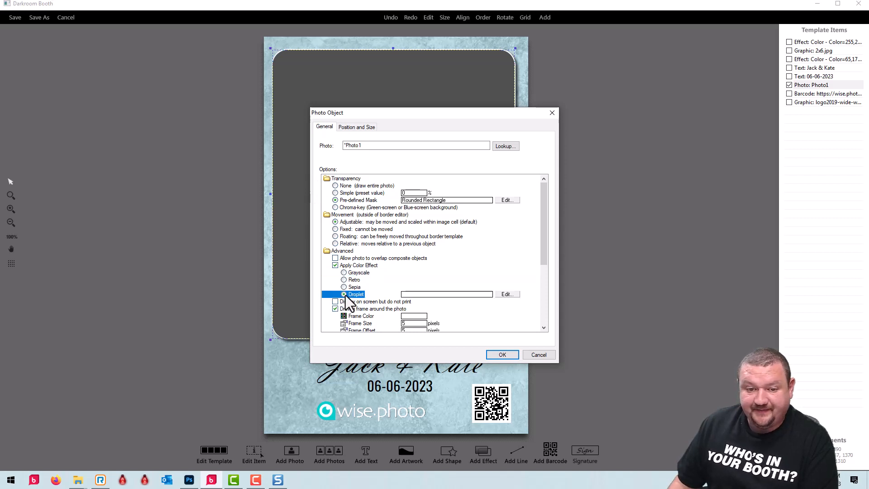
Assign Desat-soft-01.exe from the Droplets folder on the X: drive as the droplet for Photo1's color effect.
click(507, 295)
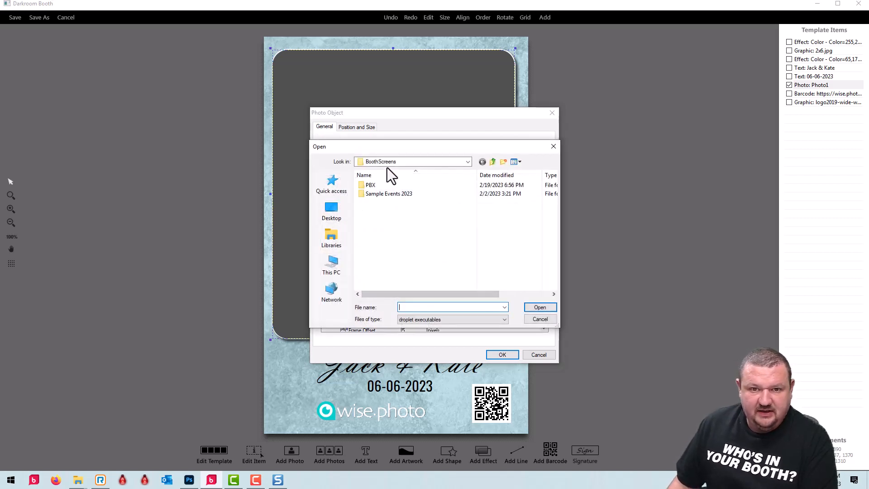
click(493, 161)
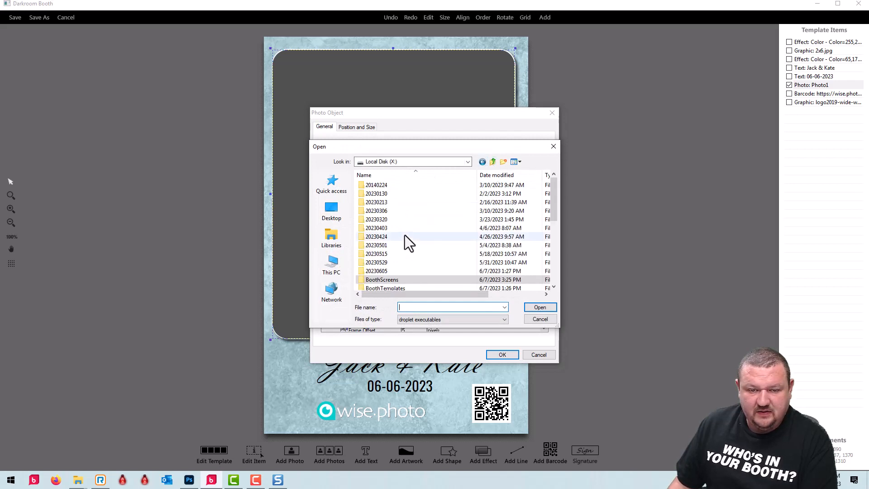
scroll(405, 235, down, 3)
double_click(373, 246)
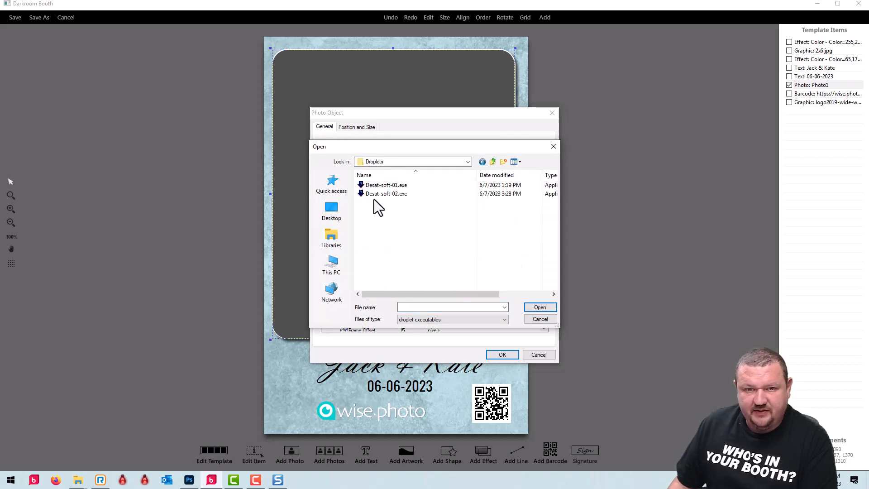
click(378, 185)
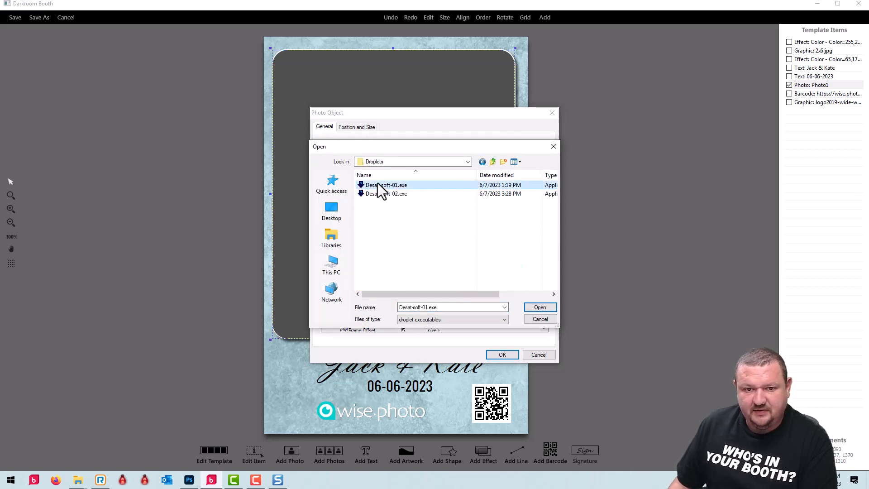
click(538, 307)
Save the template with the new Photo1 settings and choose it as the event's 4x6 print template.
click(498, 354)
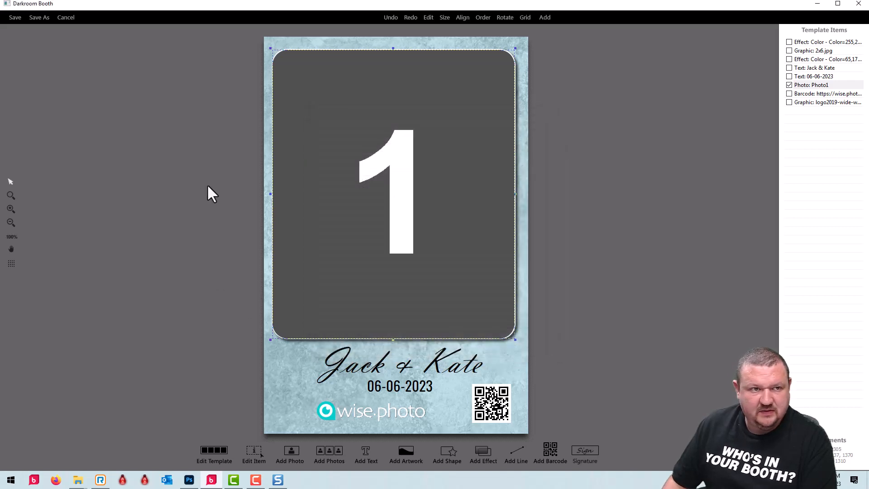
click(15, 17)
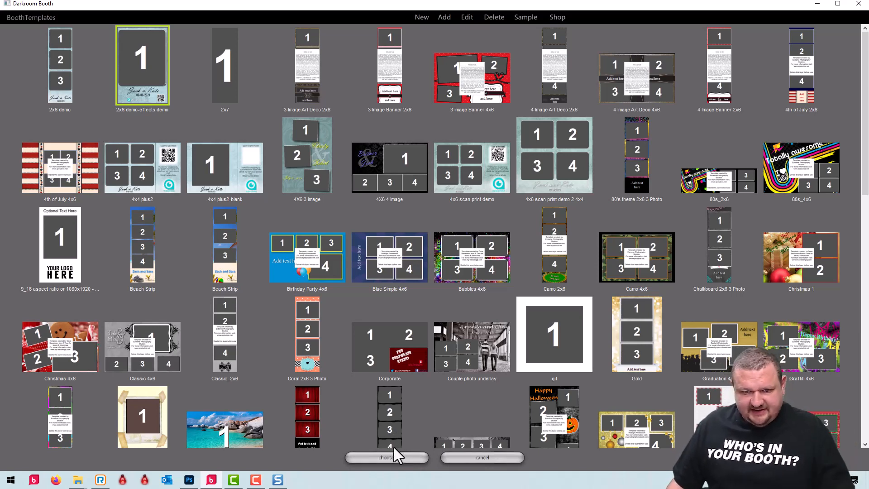
click(403, 458)
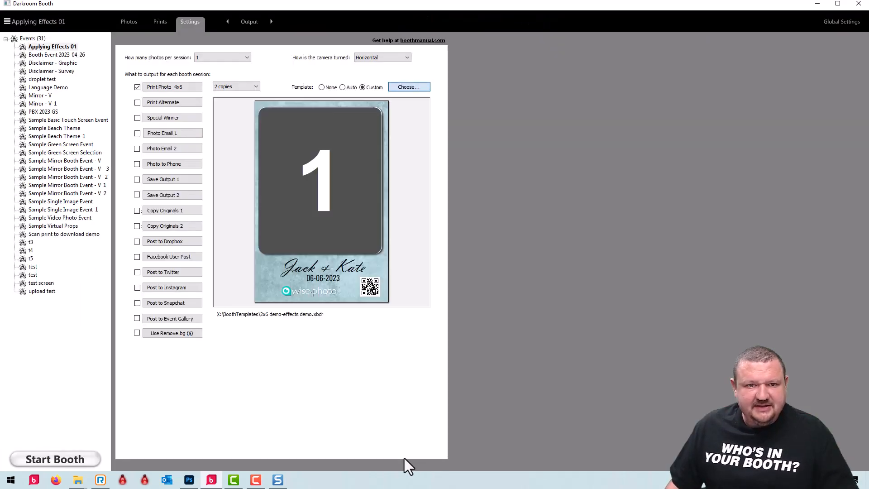
Start the booth, run a test photo session using the template, and exit back to the event settings.
click(47, 458)
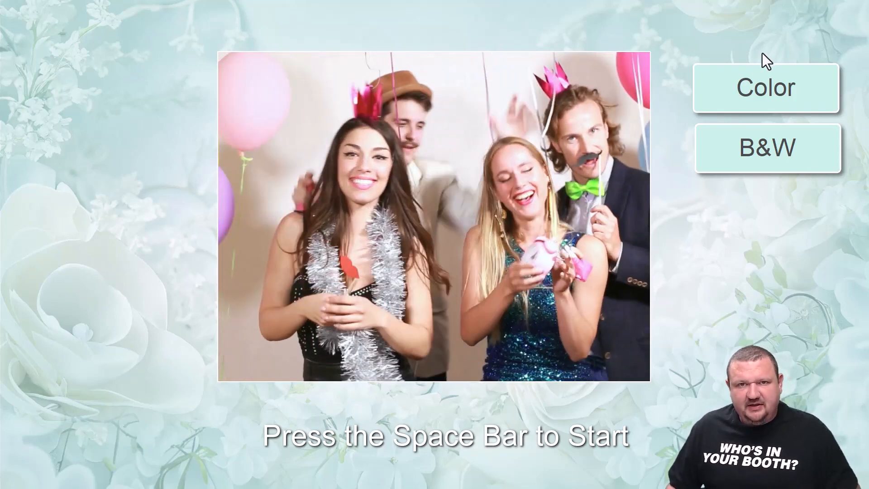
key(space)
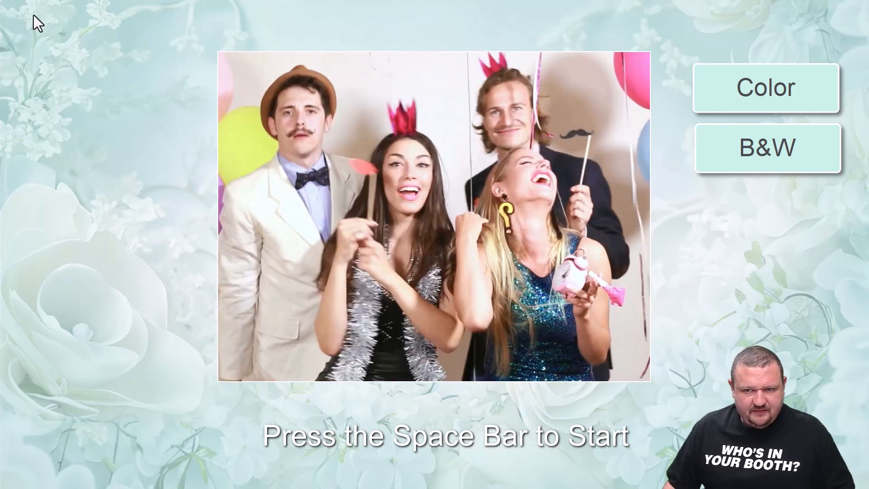
key(space)
key(Escape)
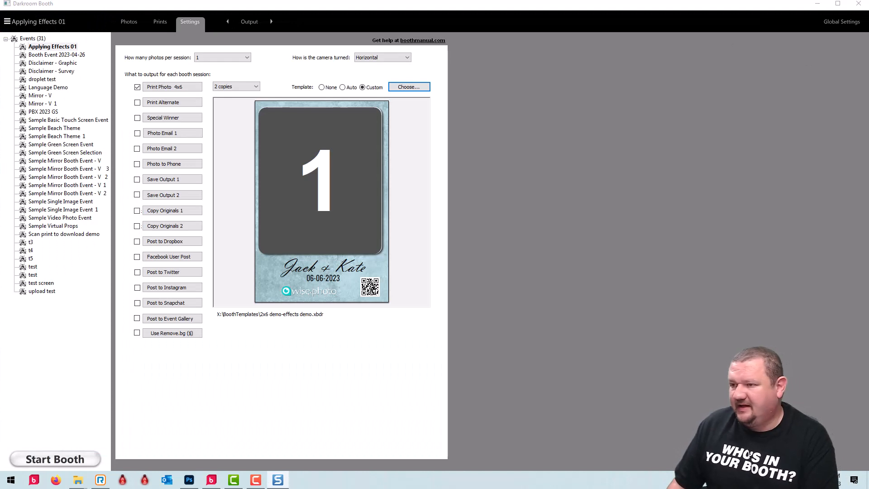
Examine the event's finished prints, opening print 0003 enlarged and selecting print 0004 to compare the droplet effect.
click(159, 23)
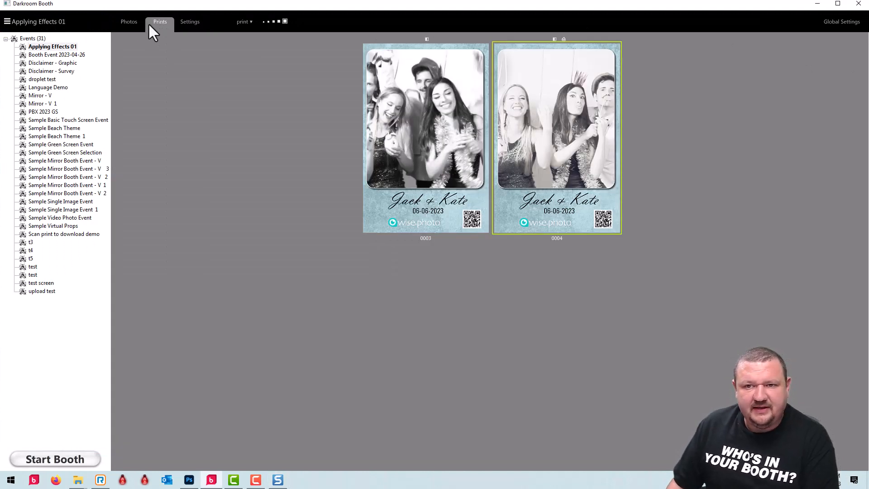
click(417, 123)
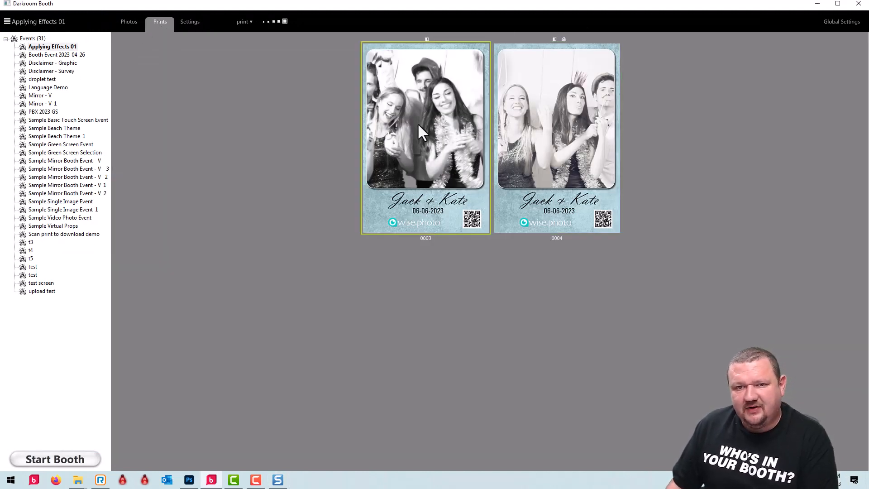
double_click(427, 85)
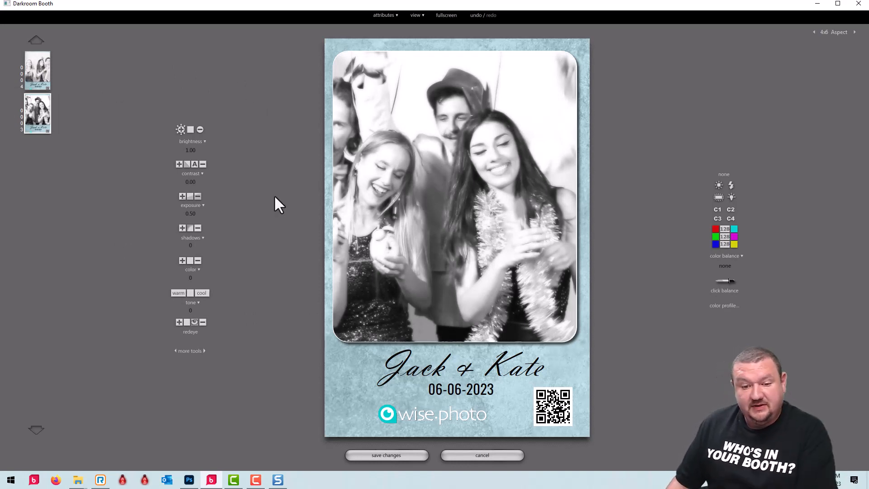
click(34, 77)
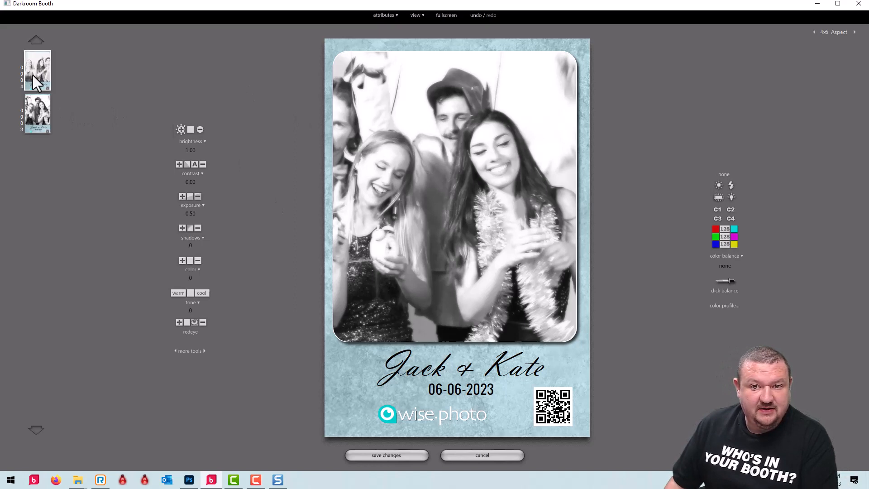